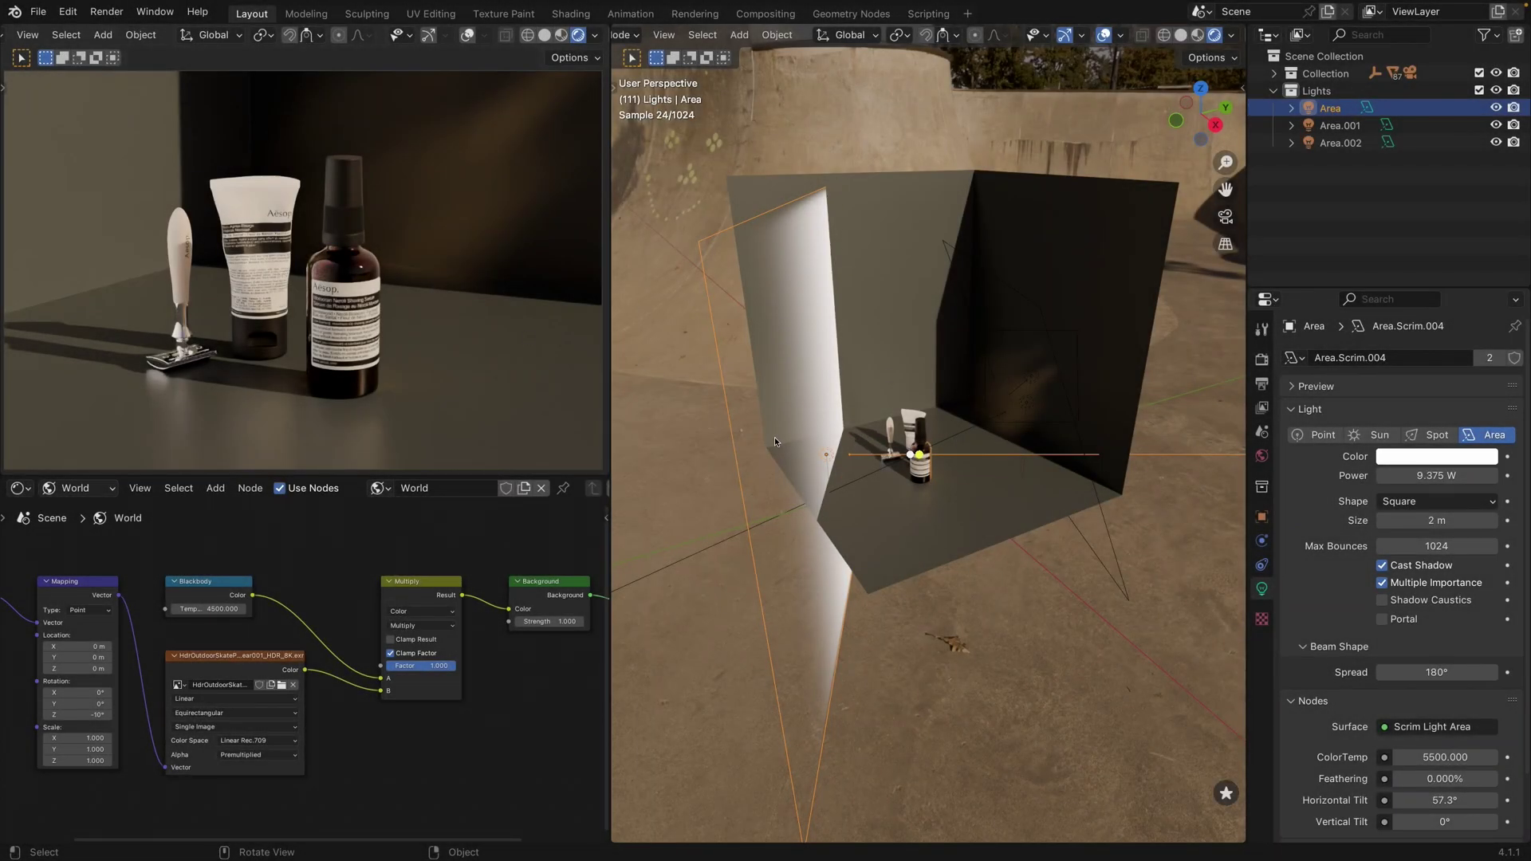
- Select the Area.002 scrim light and orbit the view toward it
scroll(815, 442, up, 5)
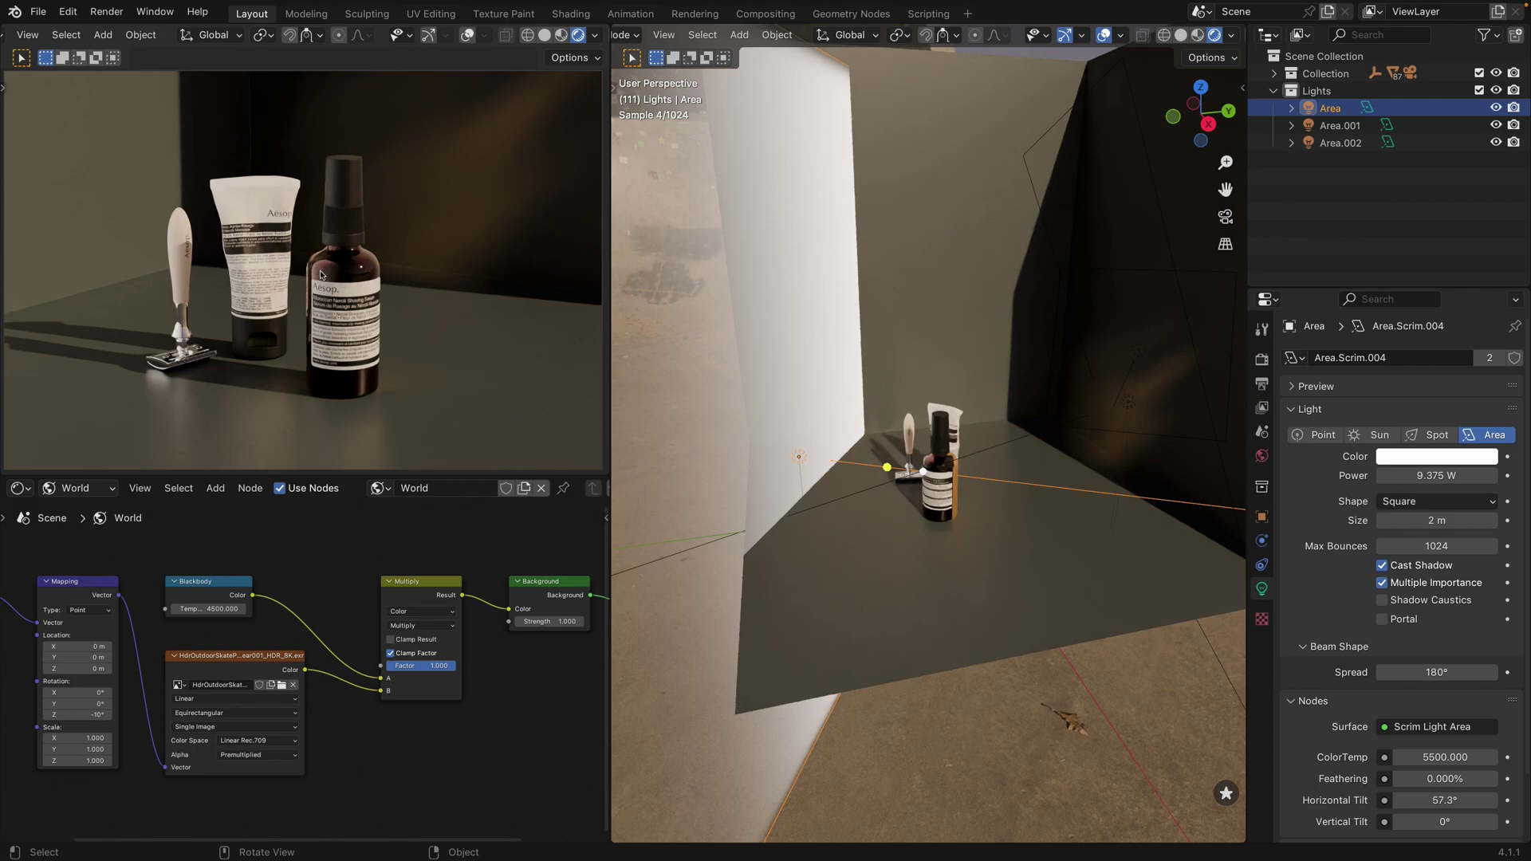
scroll(1126, 510, up, 4)
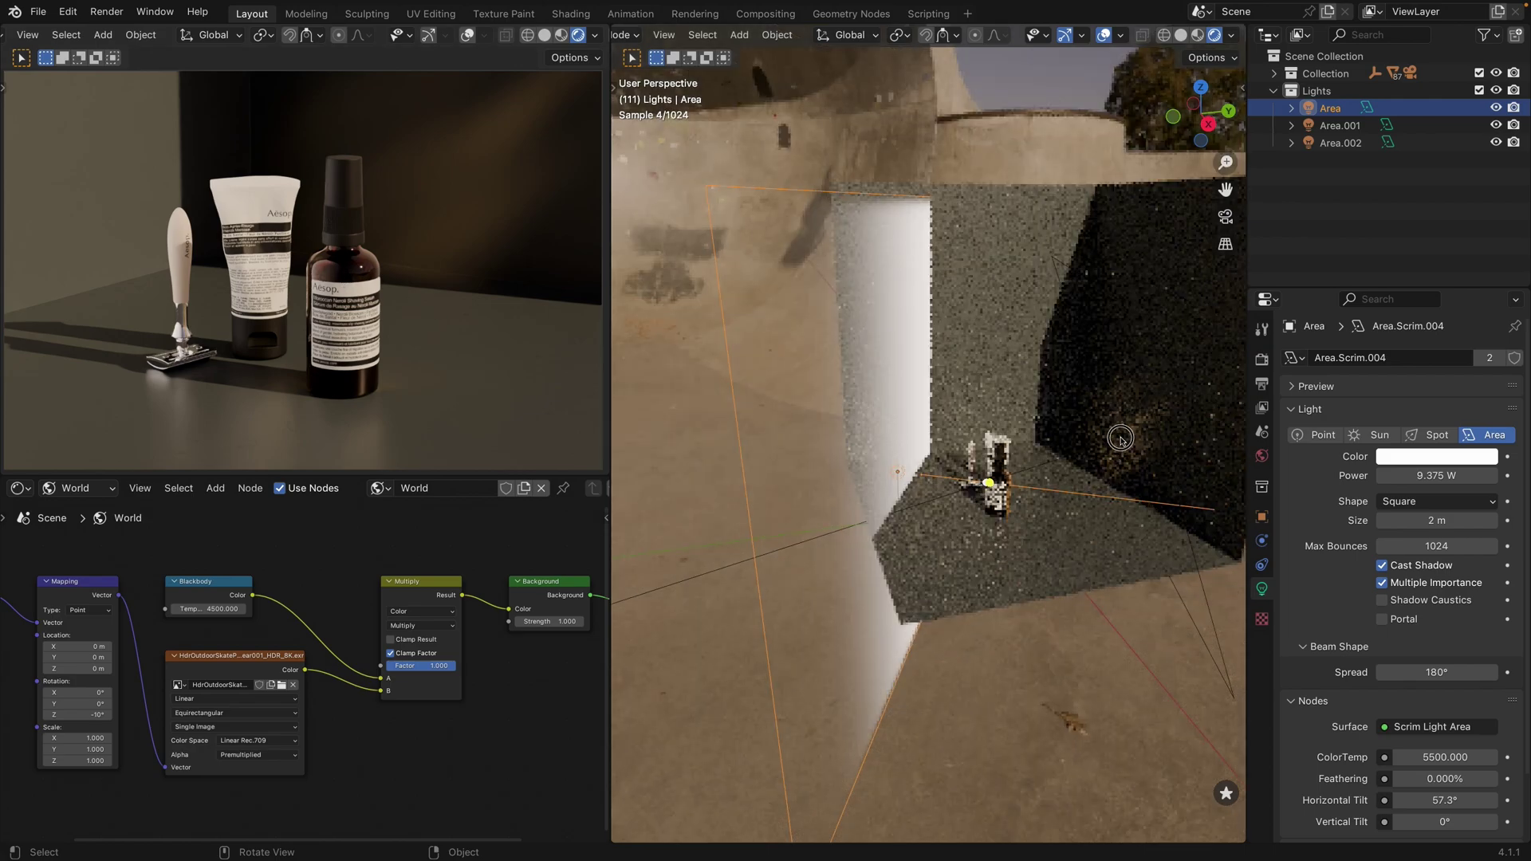
click(1120, 437)
middle_drag(1120, 438, 1028, 455)
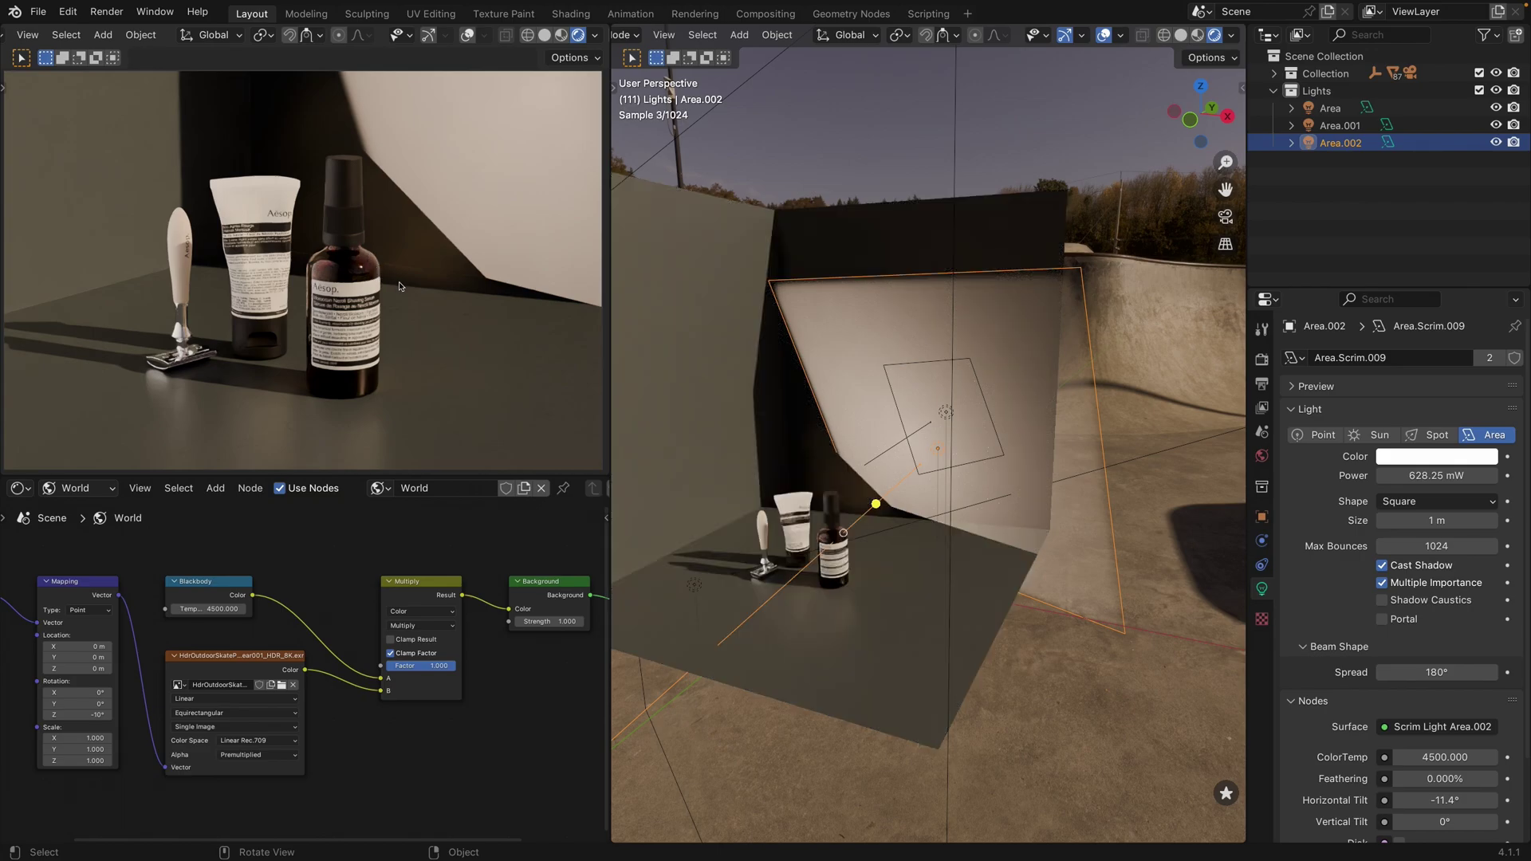
scroll(1435, 692, down, 3)
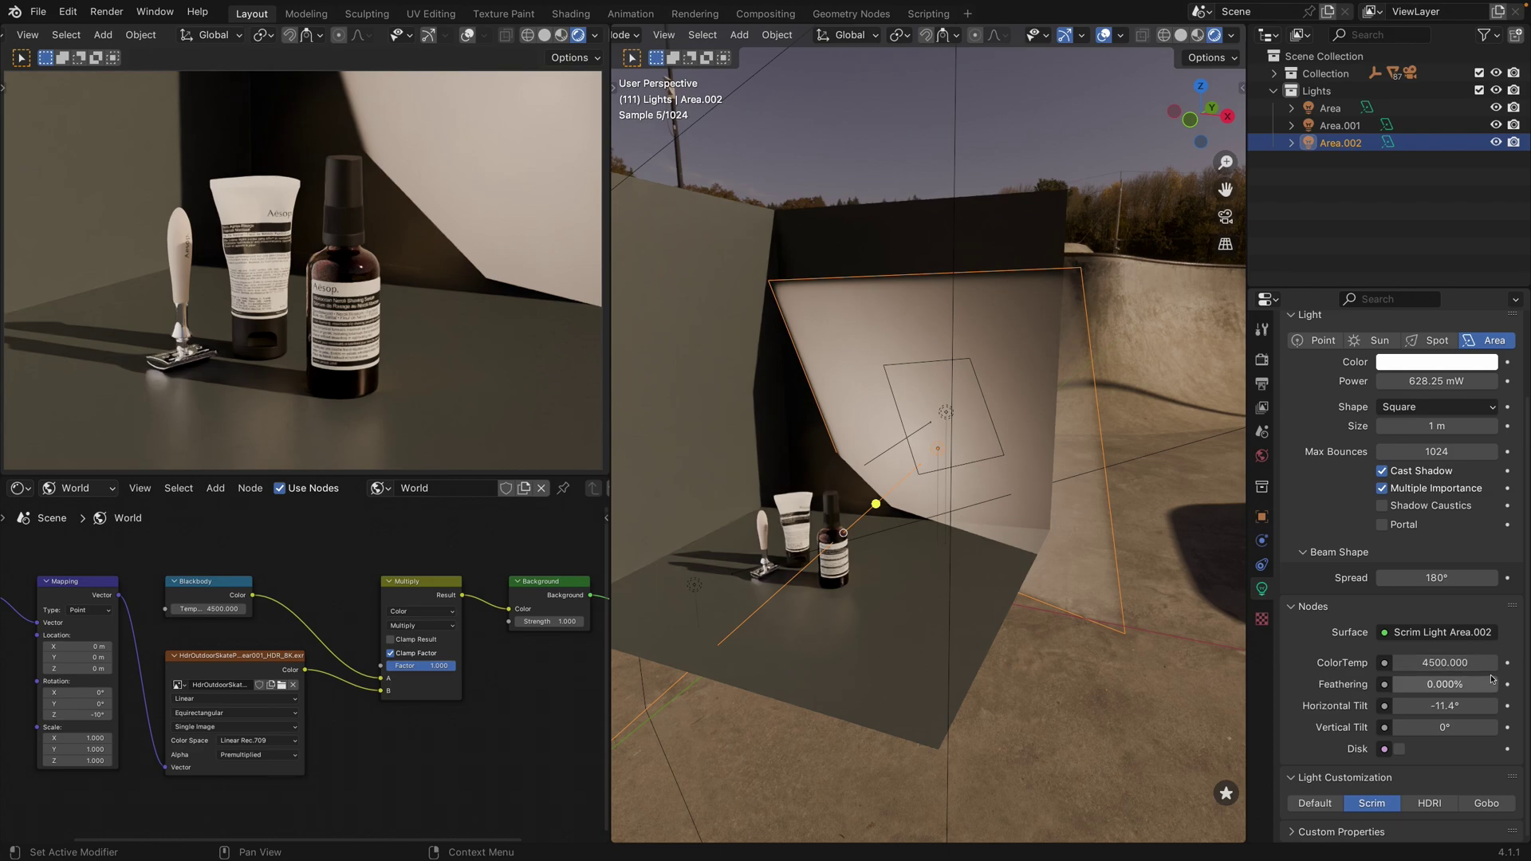
- Check the main Area light, then select Area.001 to reveal its 3200 K HDRI settings
click(1330, 108)
middle_drag(877, 358, 797, 302)
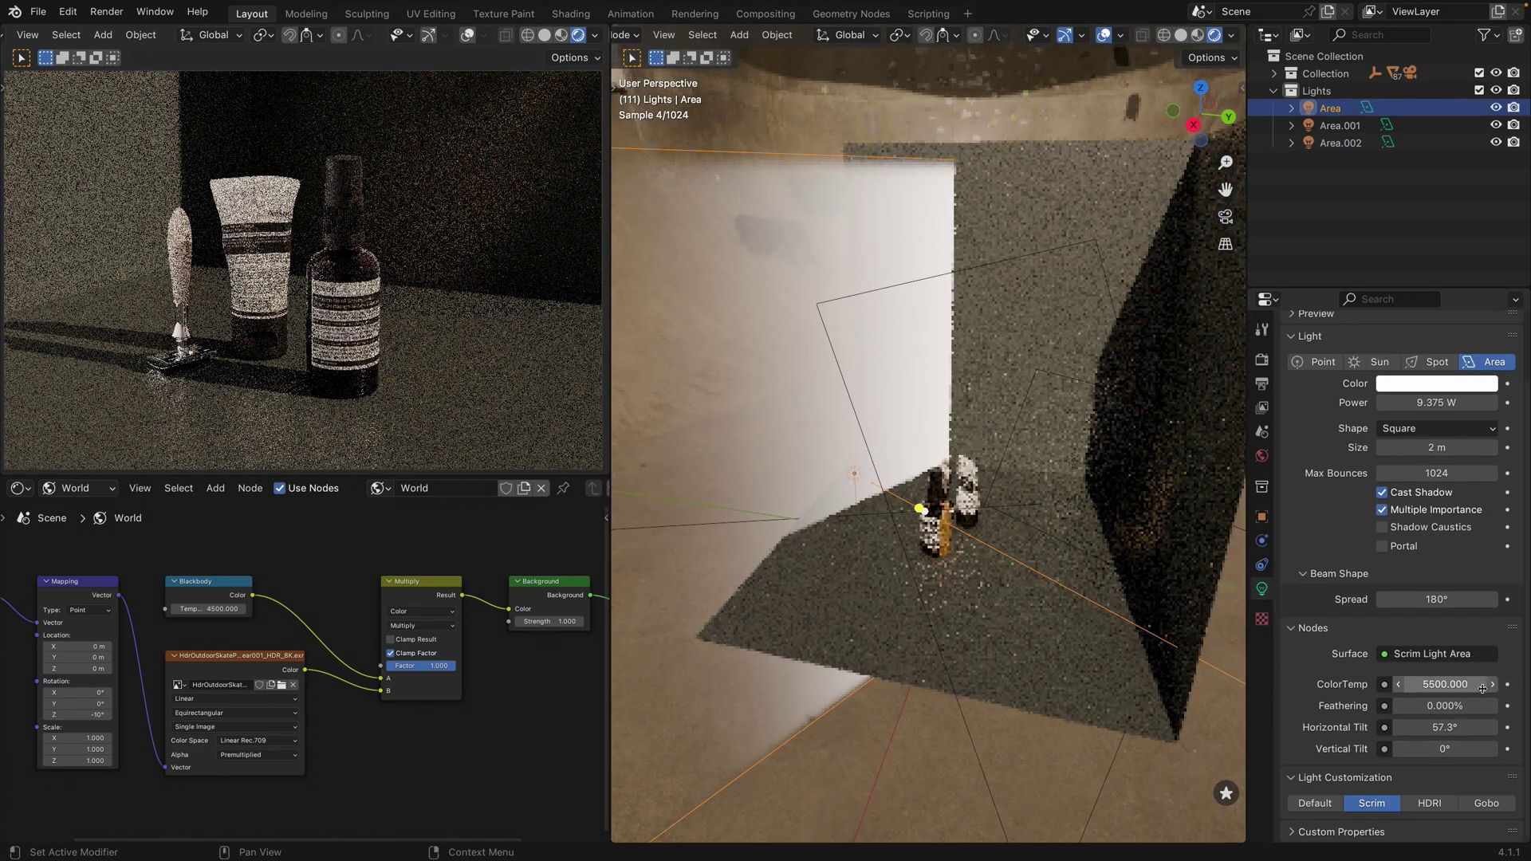
middle_drag(981, 441, 926, 477)
click(1016, 454)
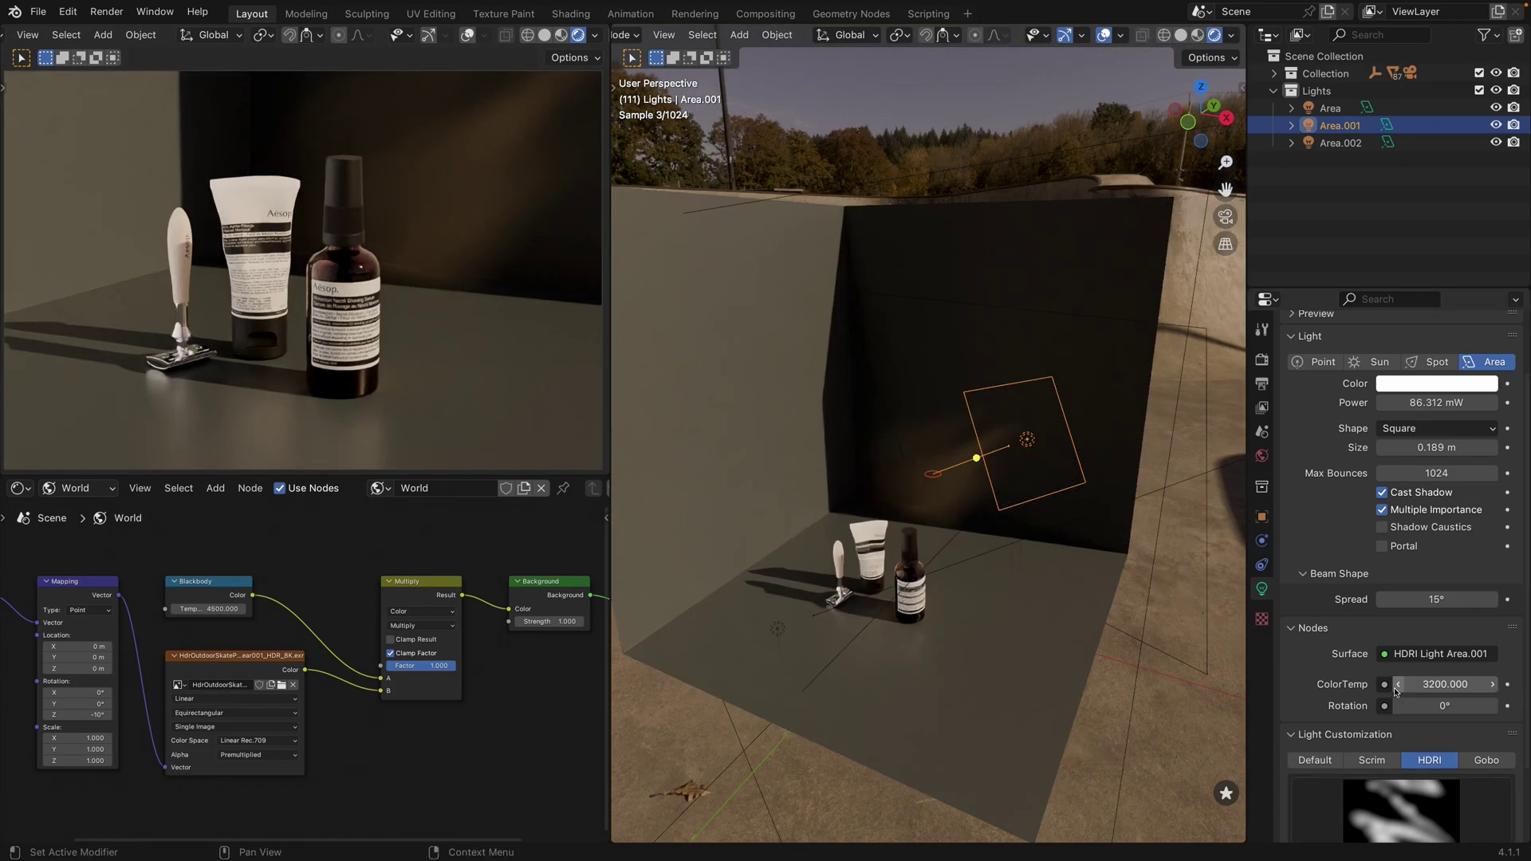
scroll(1403, 698, down, 3)
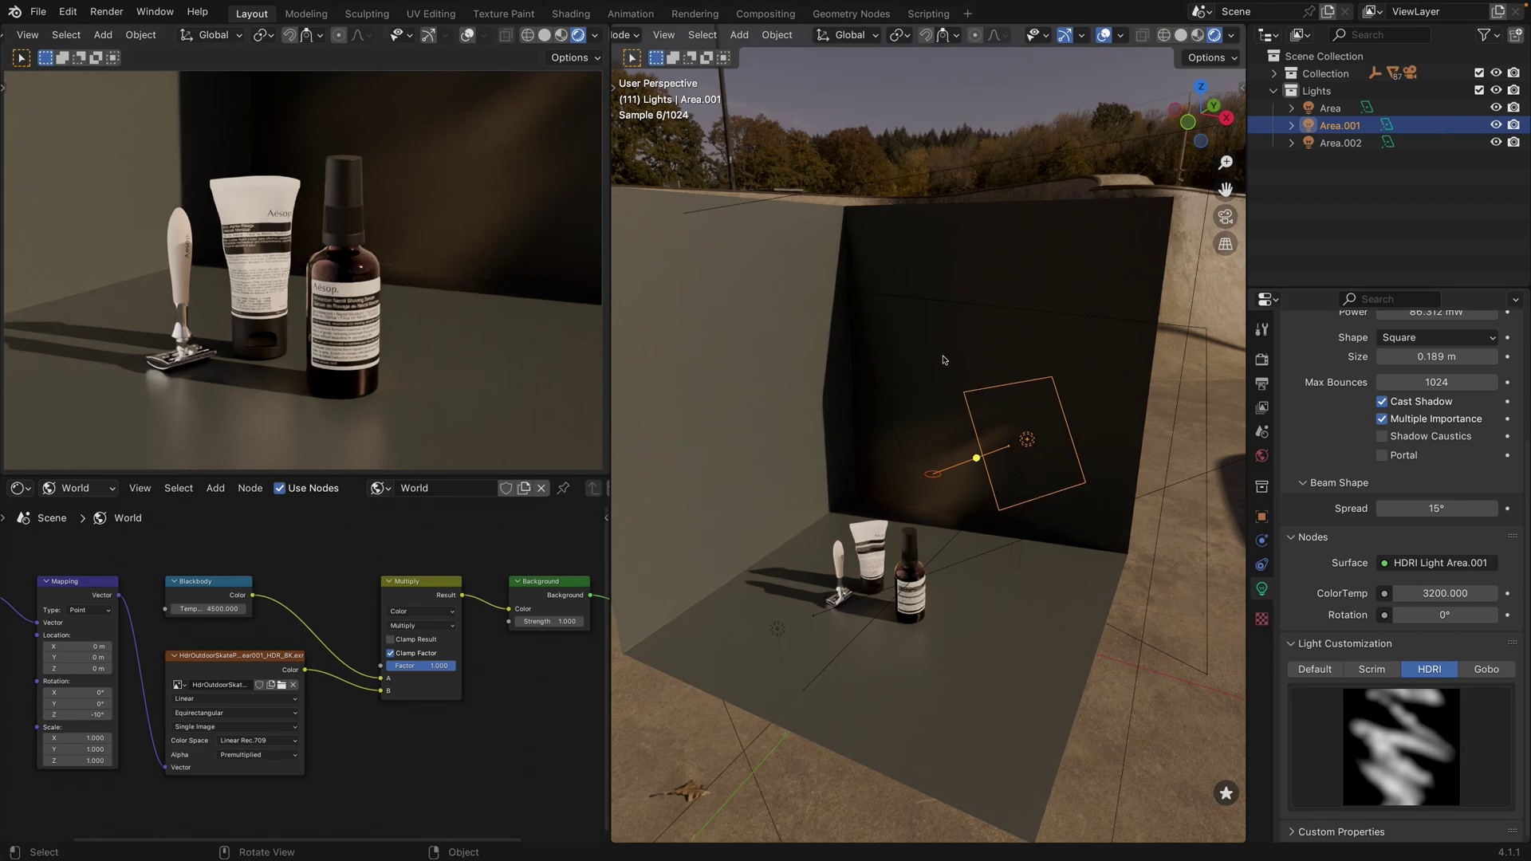
- Orbit around the set, leave Area.001 in its original position, and switch to Solid shading
scroll(943, 360, down, 3)
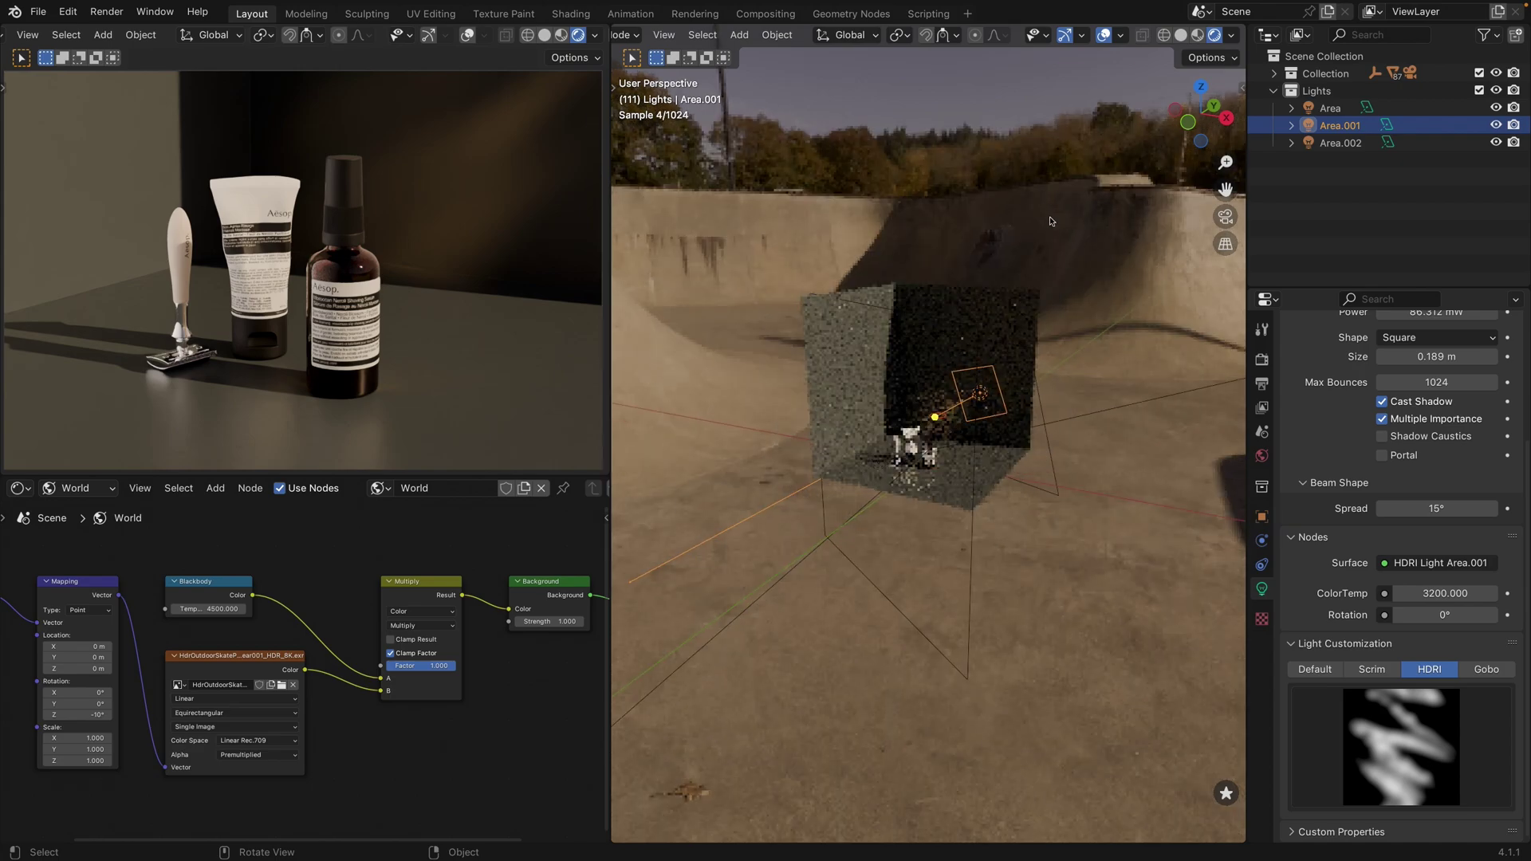
middle_drag(1052, 221, 1091, 248)
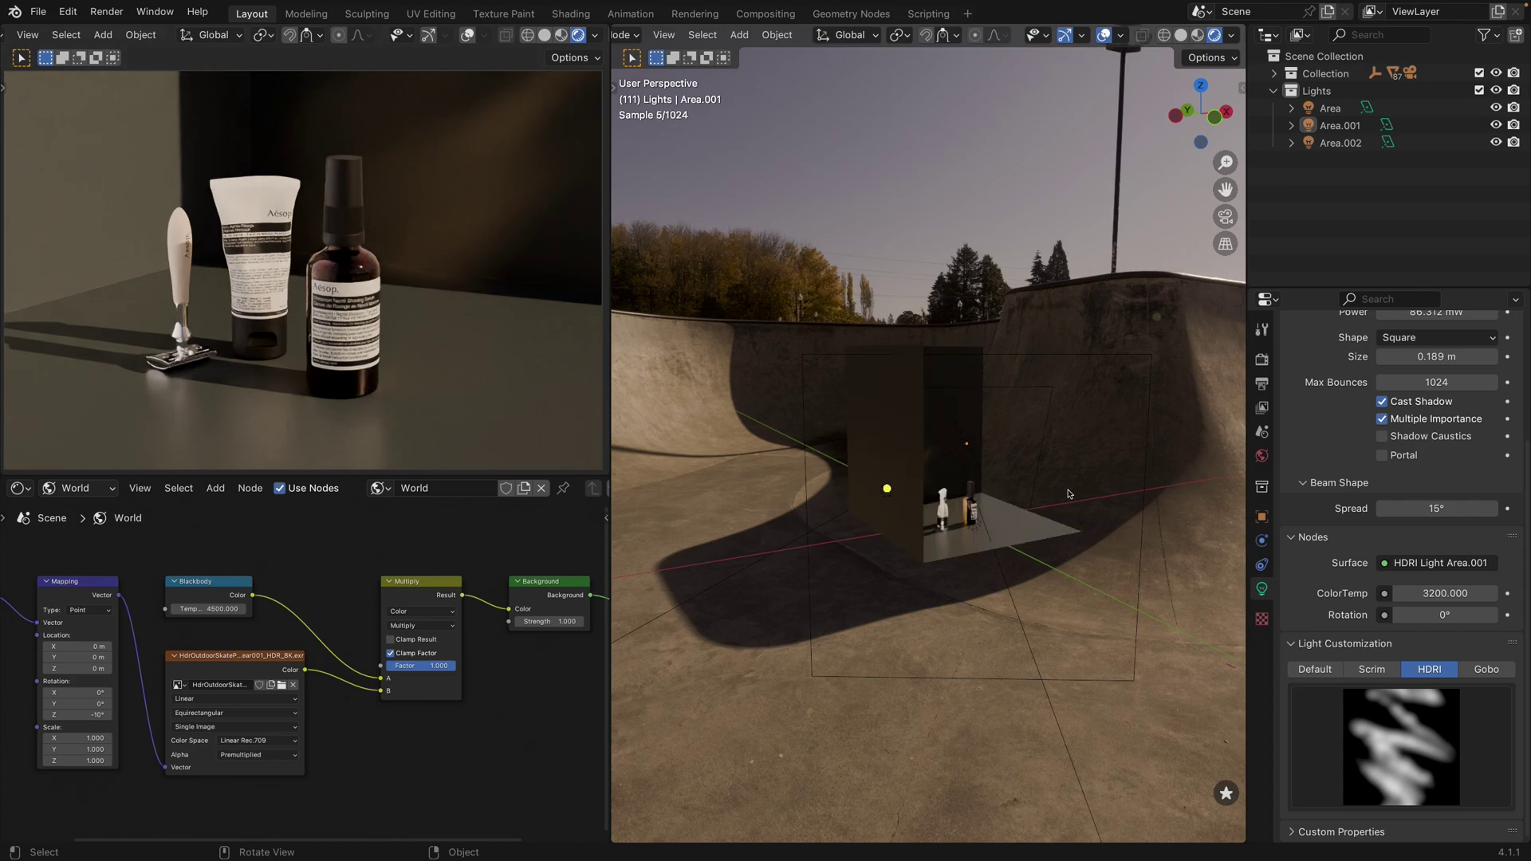
key(g)
middle_drag(1076, 477, 901, 466)
key(Escape)
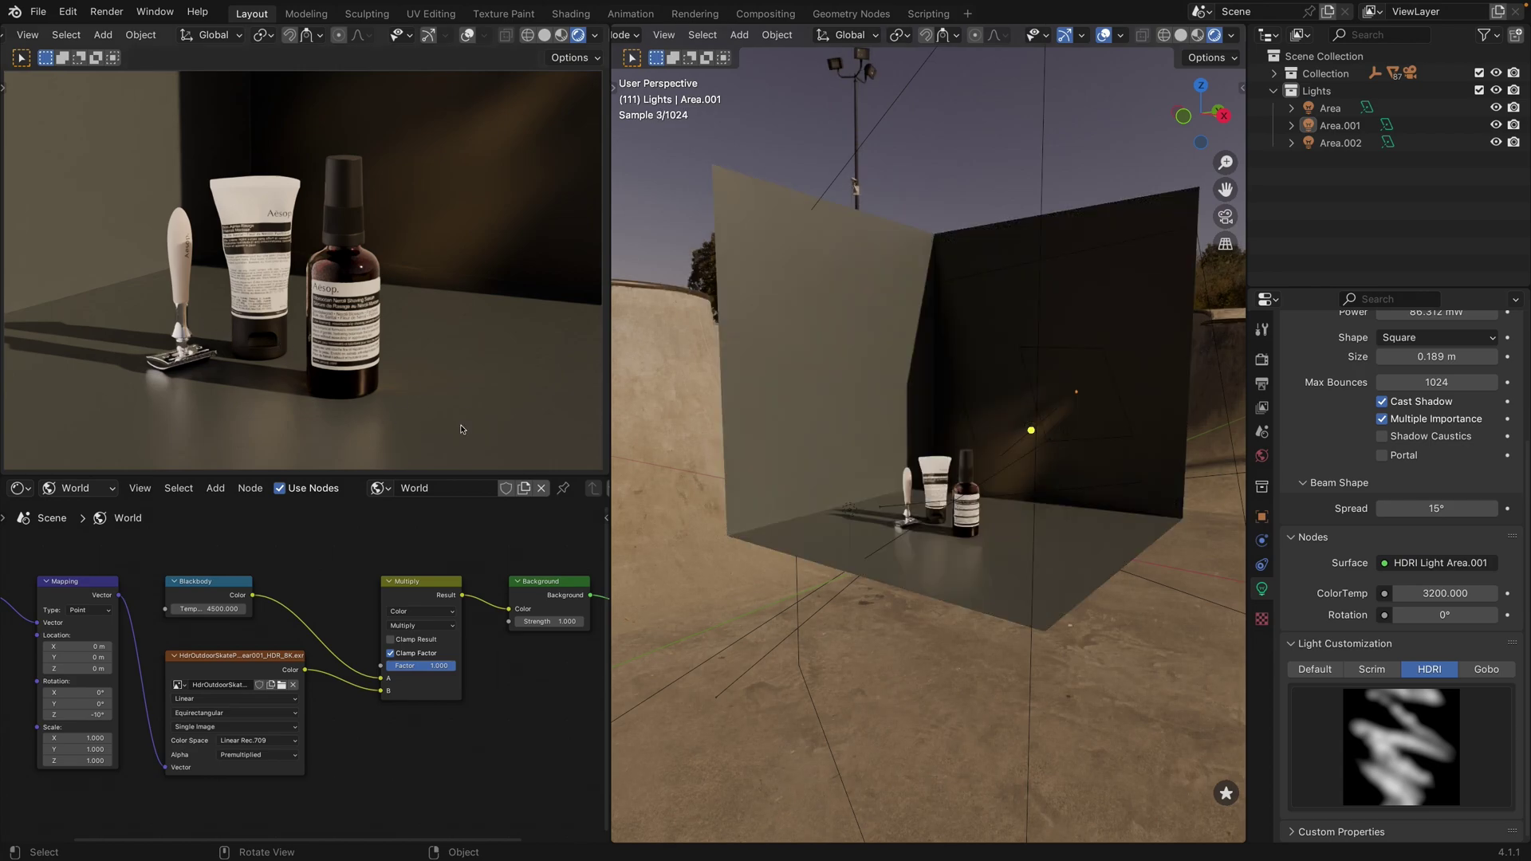
middle_drag(1063, 486, 1028, 482)
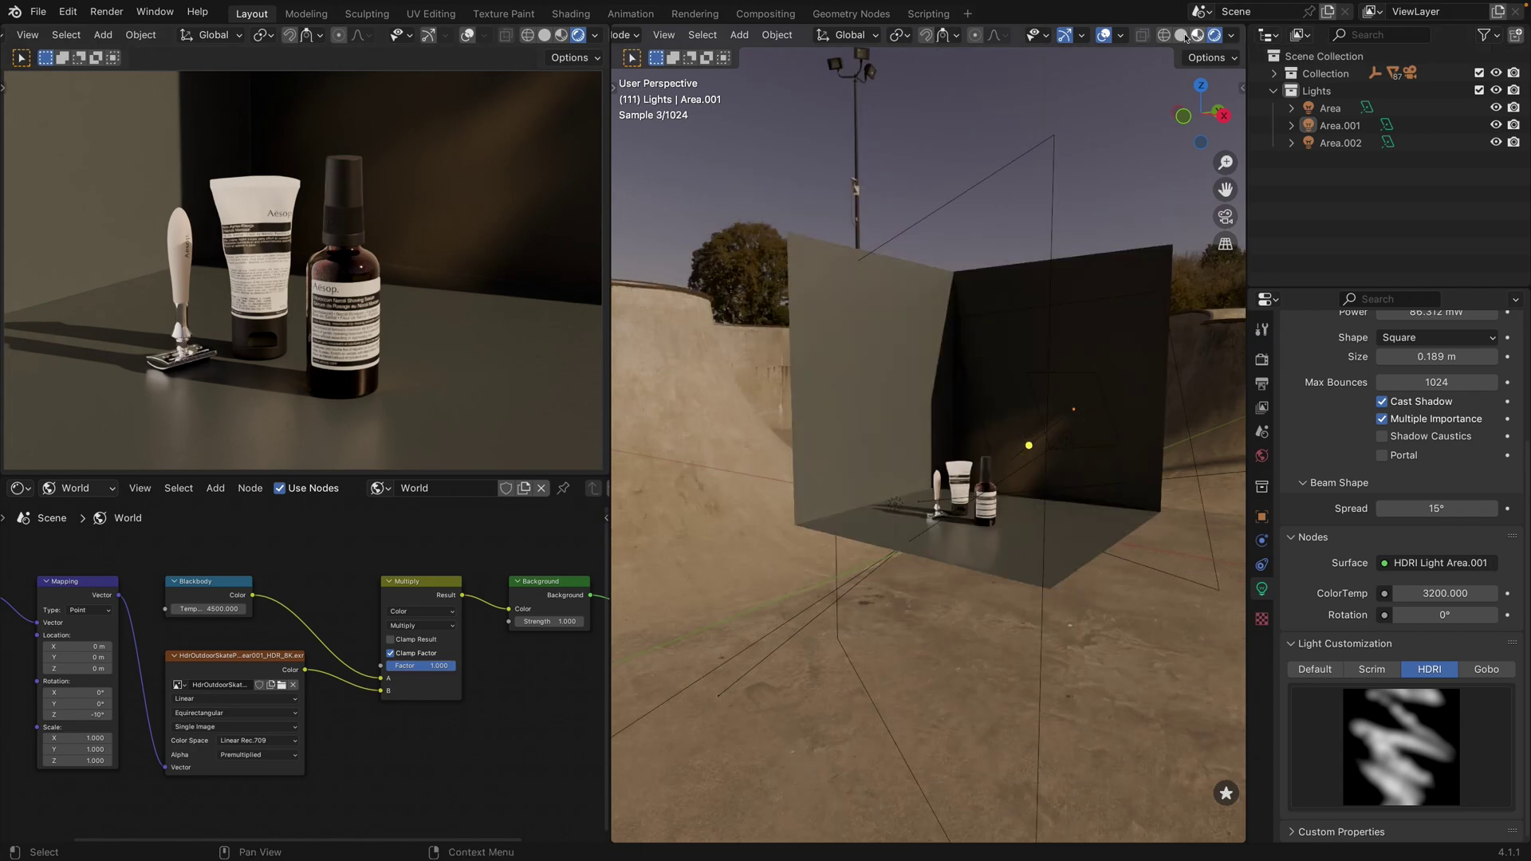
key(z)
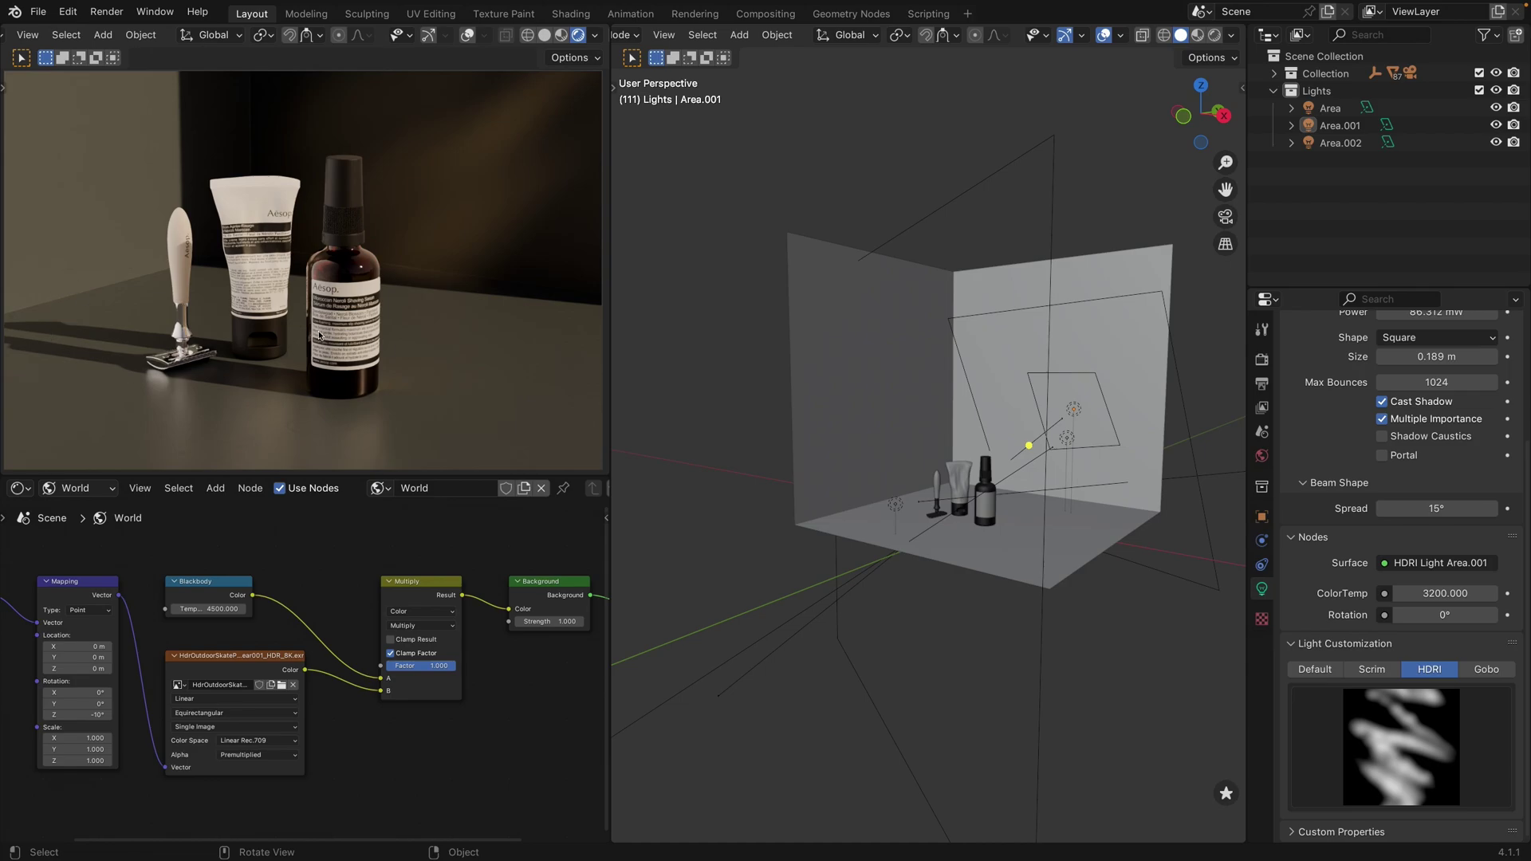
- Look through the scene camera and add Area.003, a 7 W, 1 m scrim area light
scroll(987, 523, up, 2)
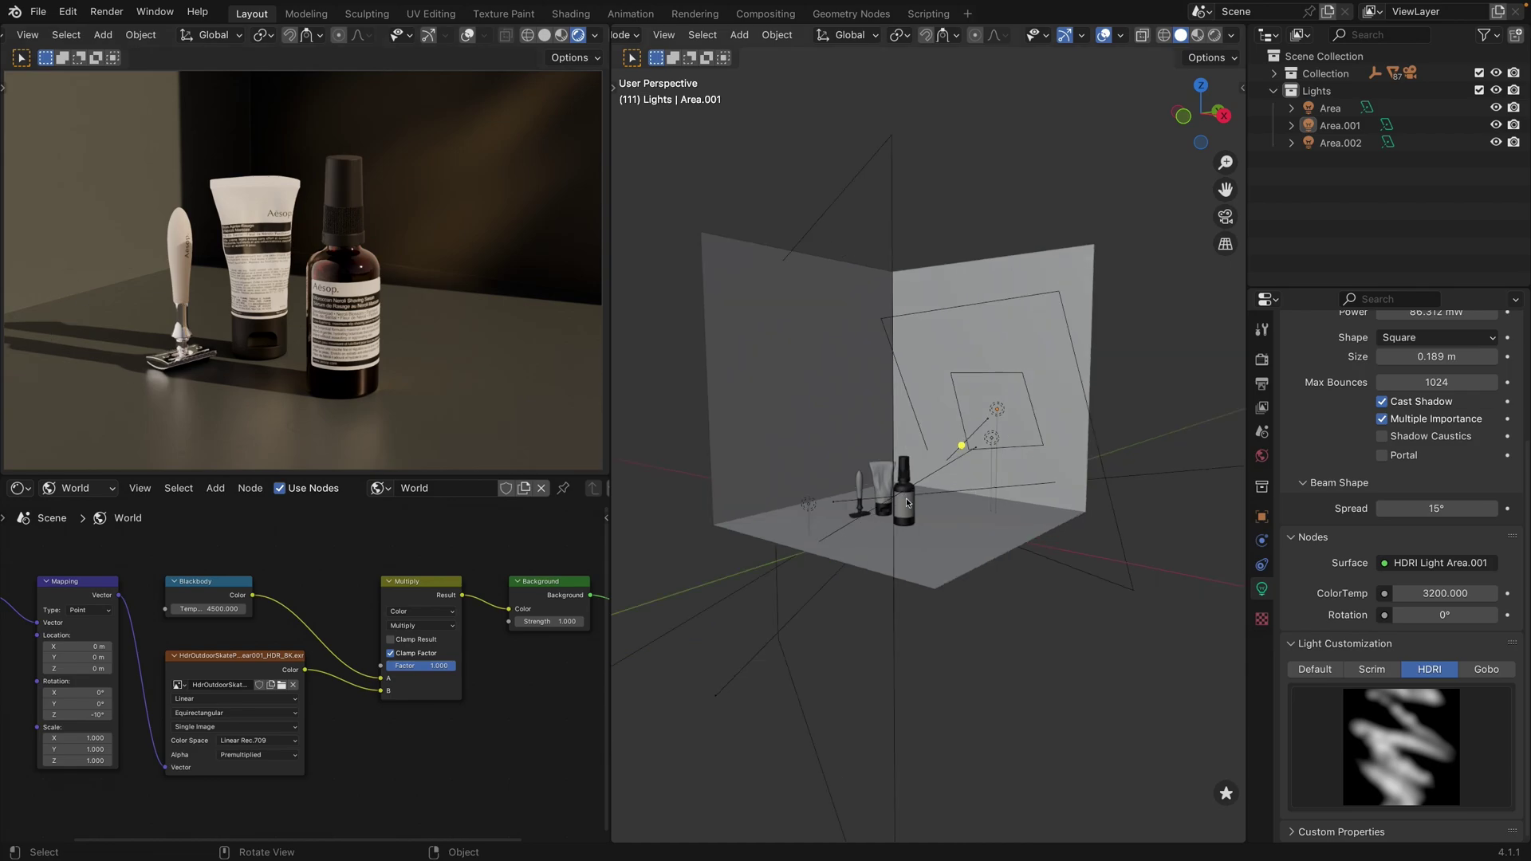
scroll(987, 523, up, 2)
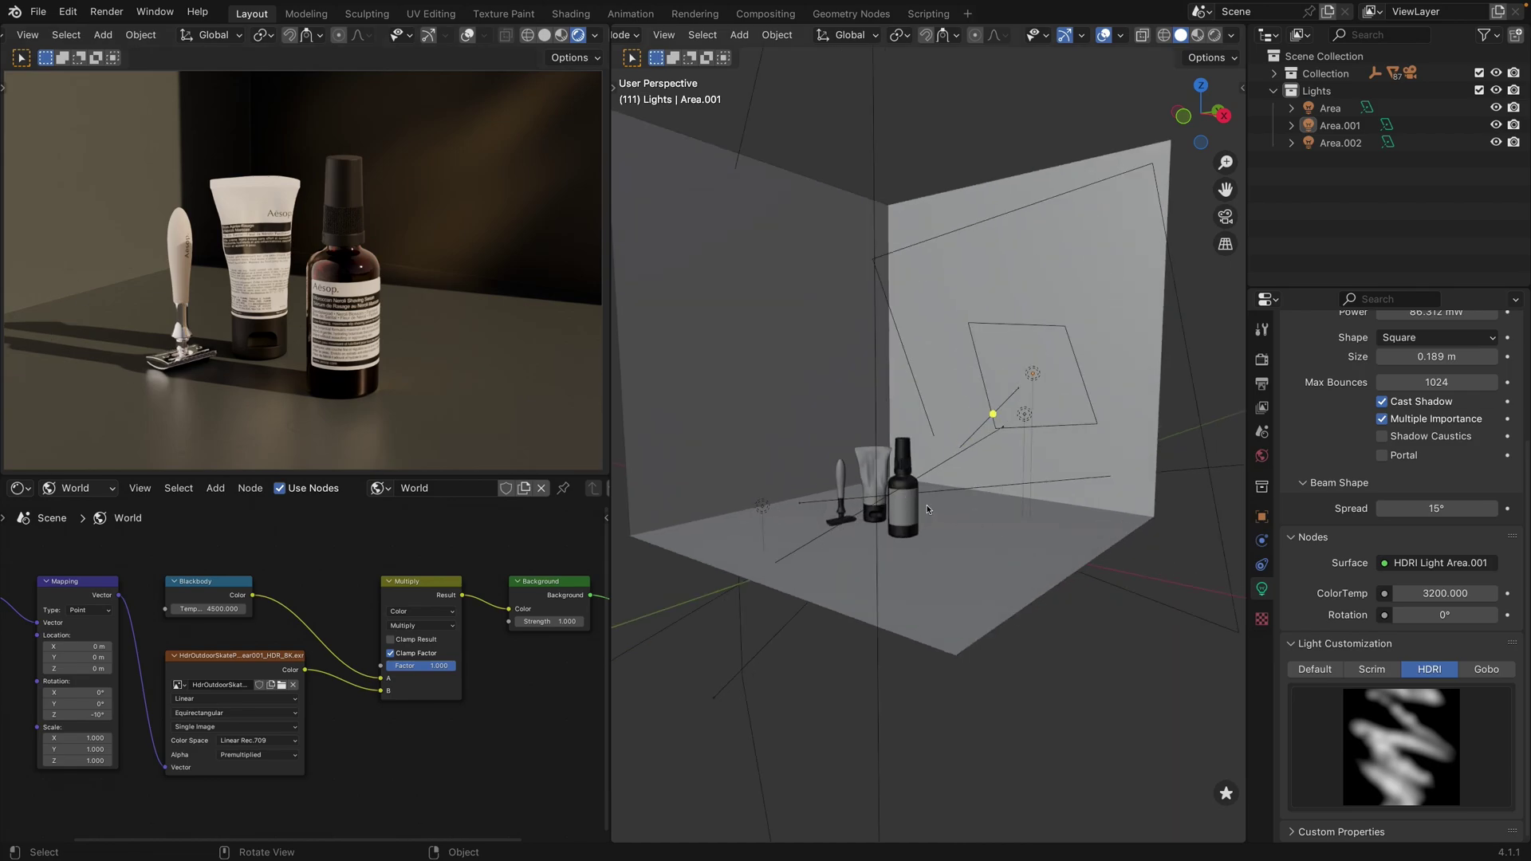
scroll(895, 505, up, 1)
click(1225, 216)
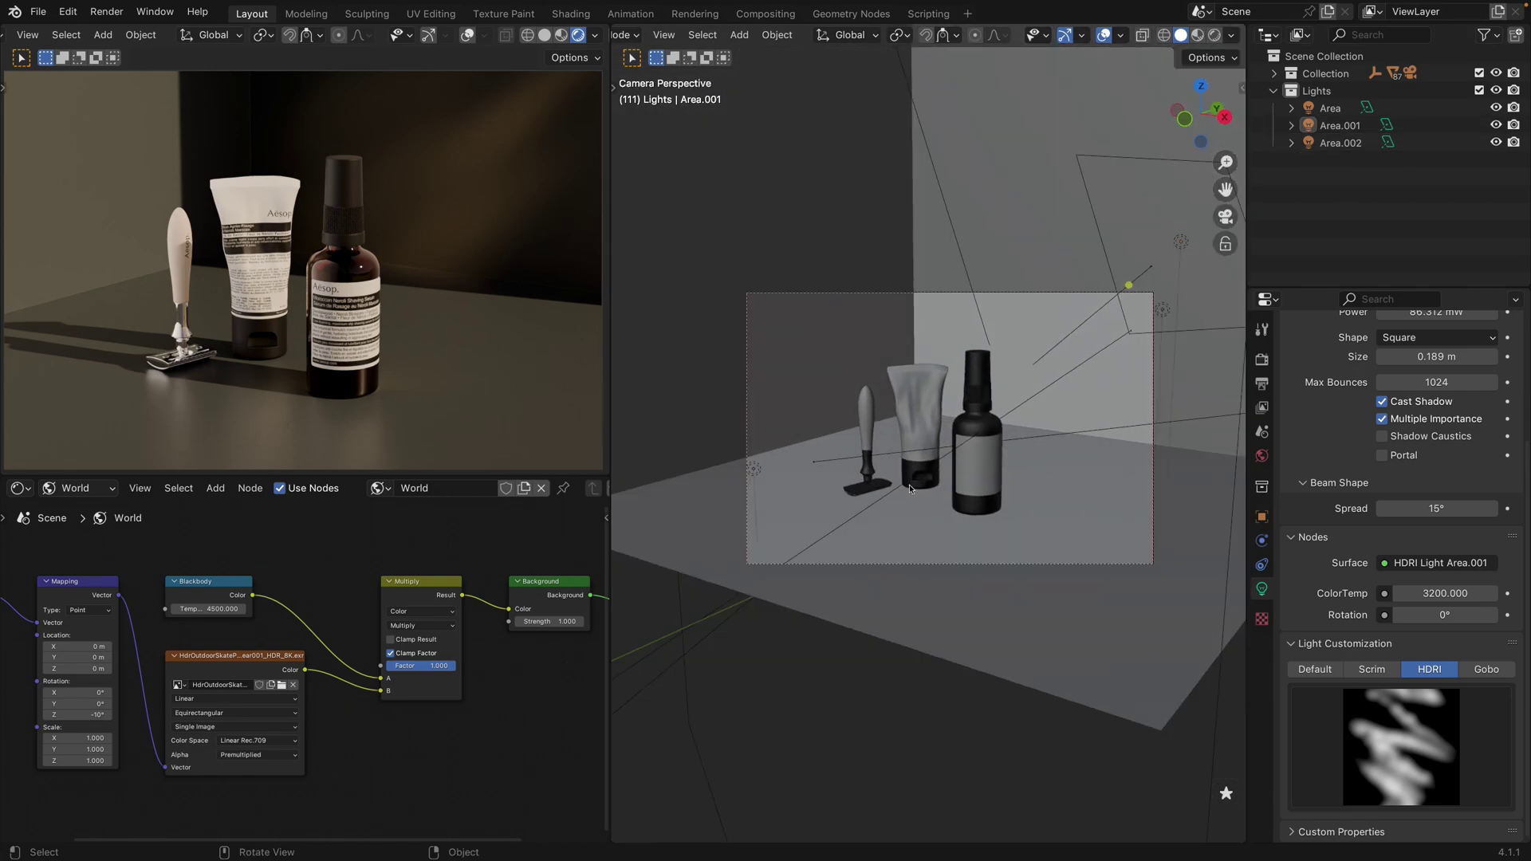
scroll(940, 464, up, 3)
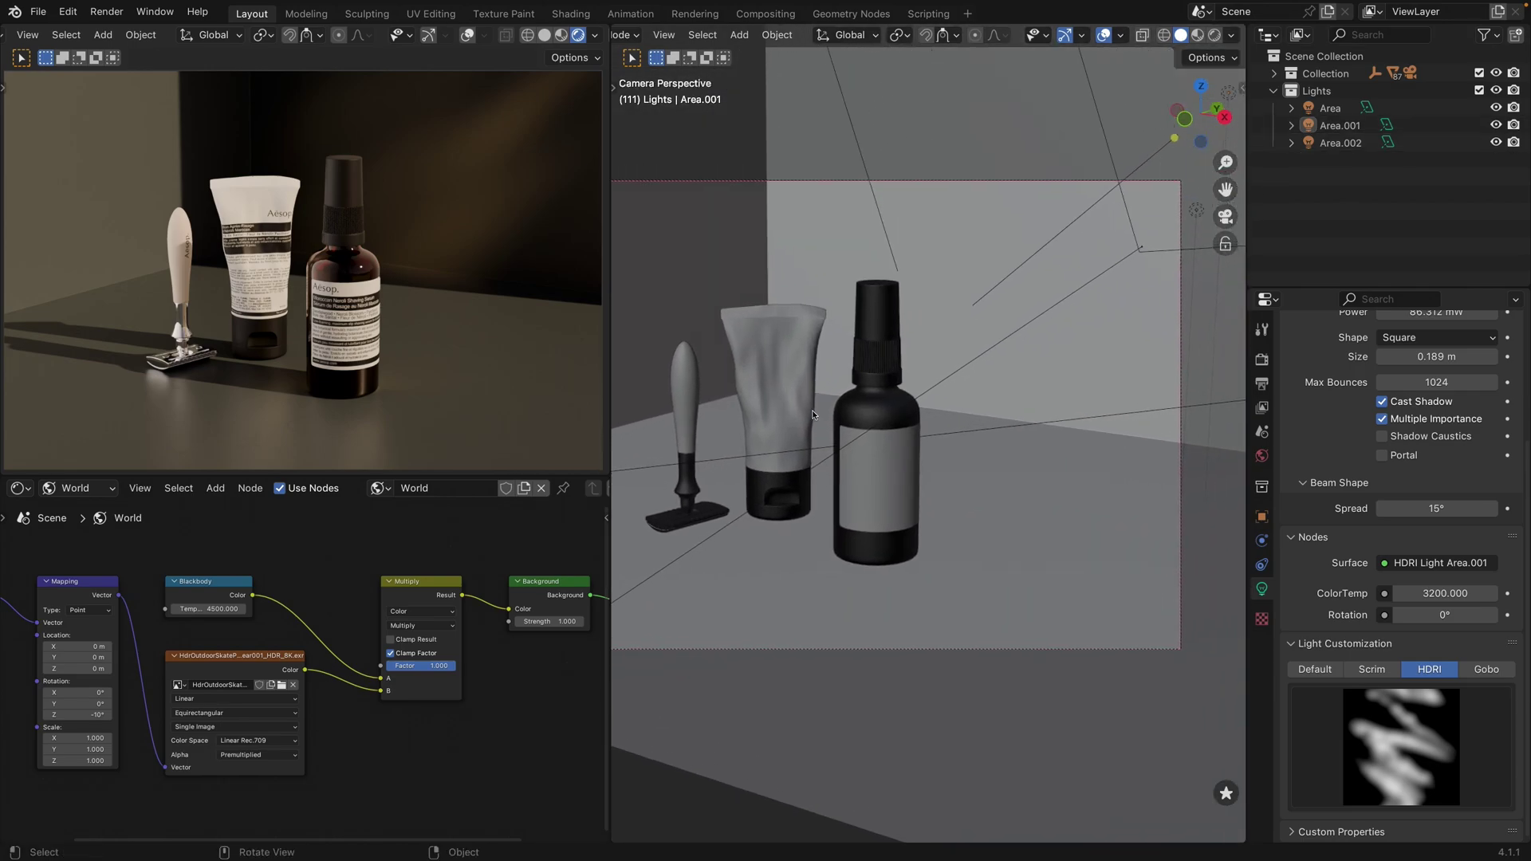
right_click(810, 411)
mouse_move(810, 410)
click(901, 408)
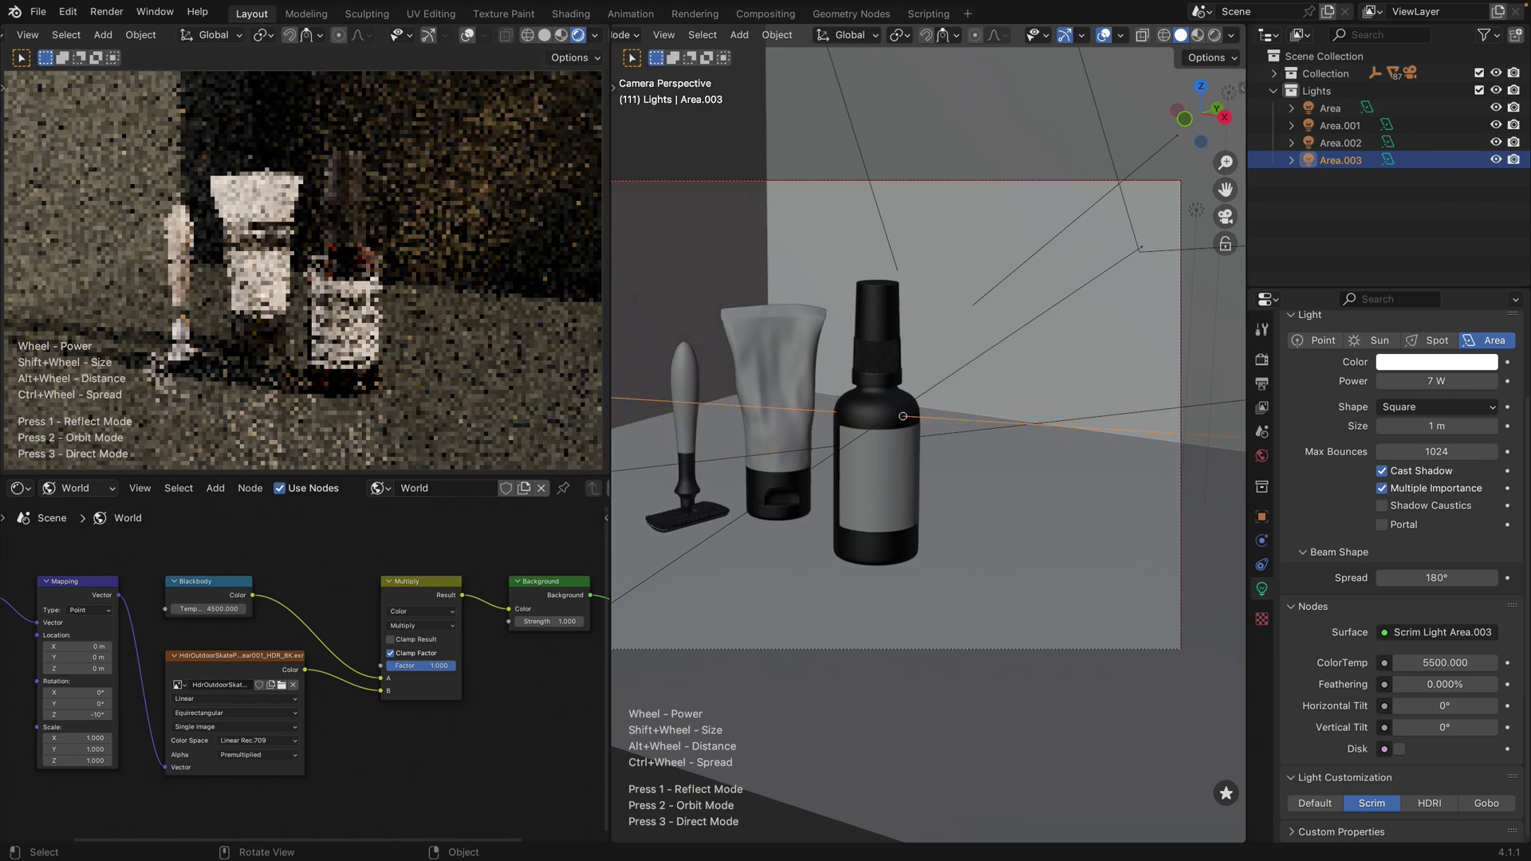
- Place Area.003, switch it to Gobo customization, and open the gobo texture gallery
click(903, 412)
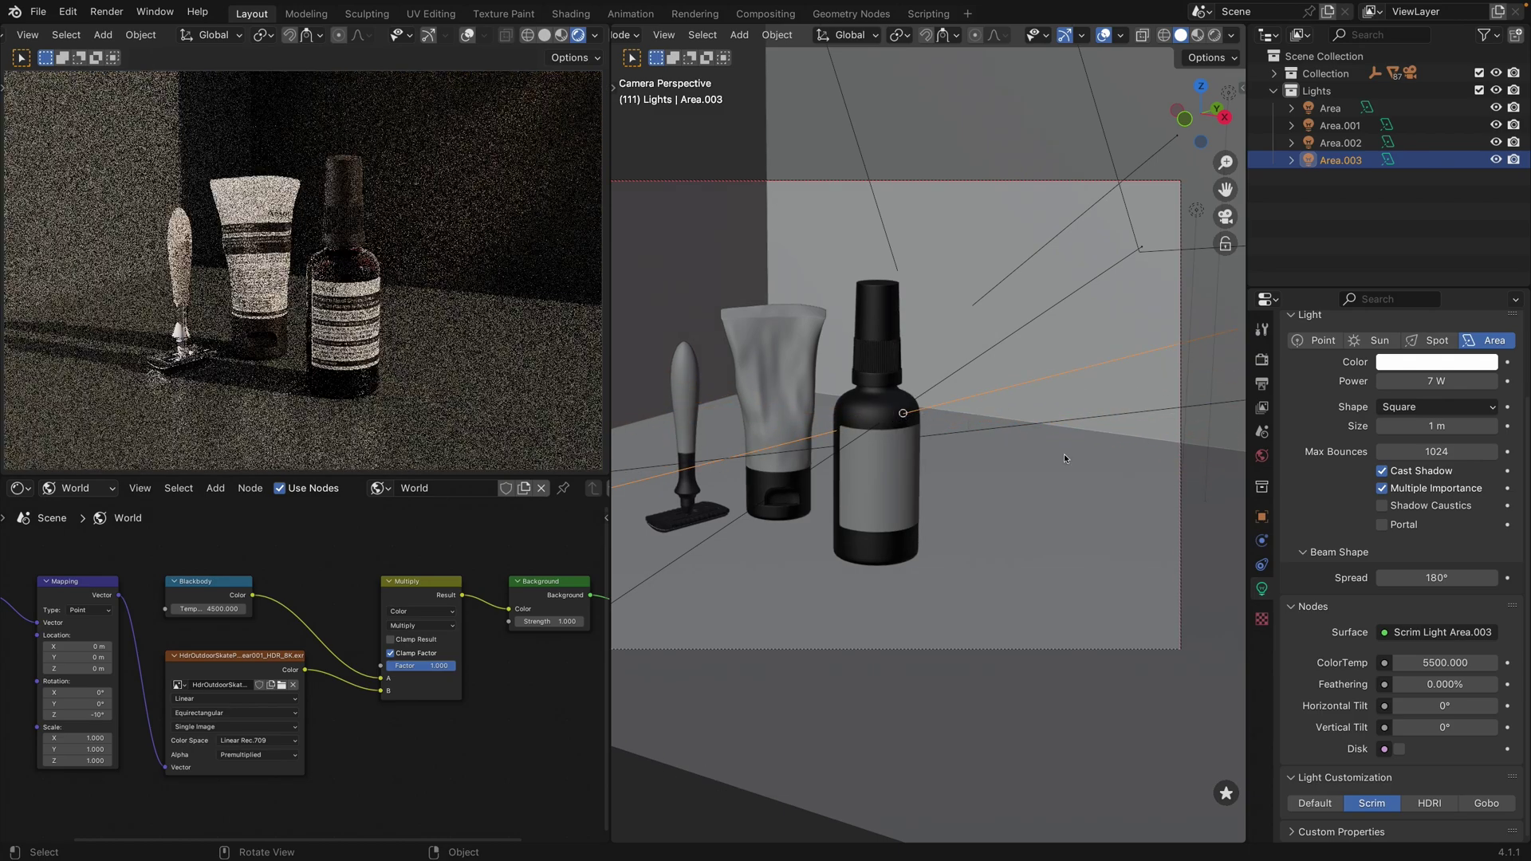
click(1477, 804)
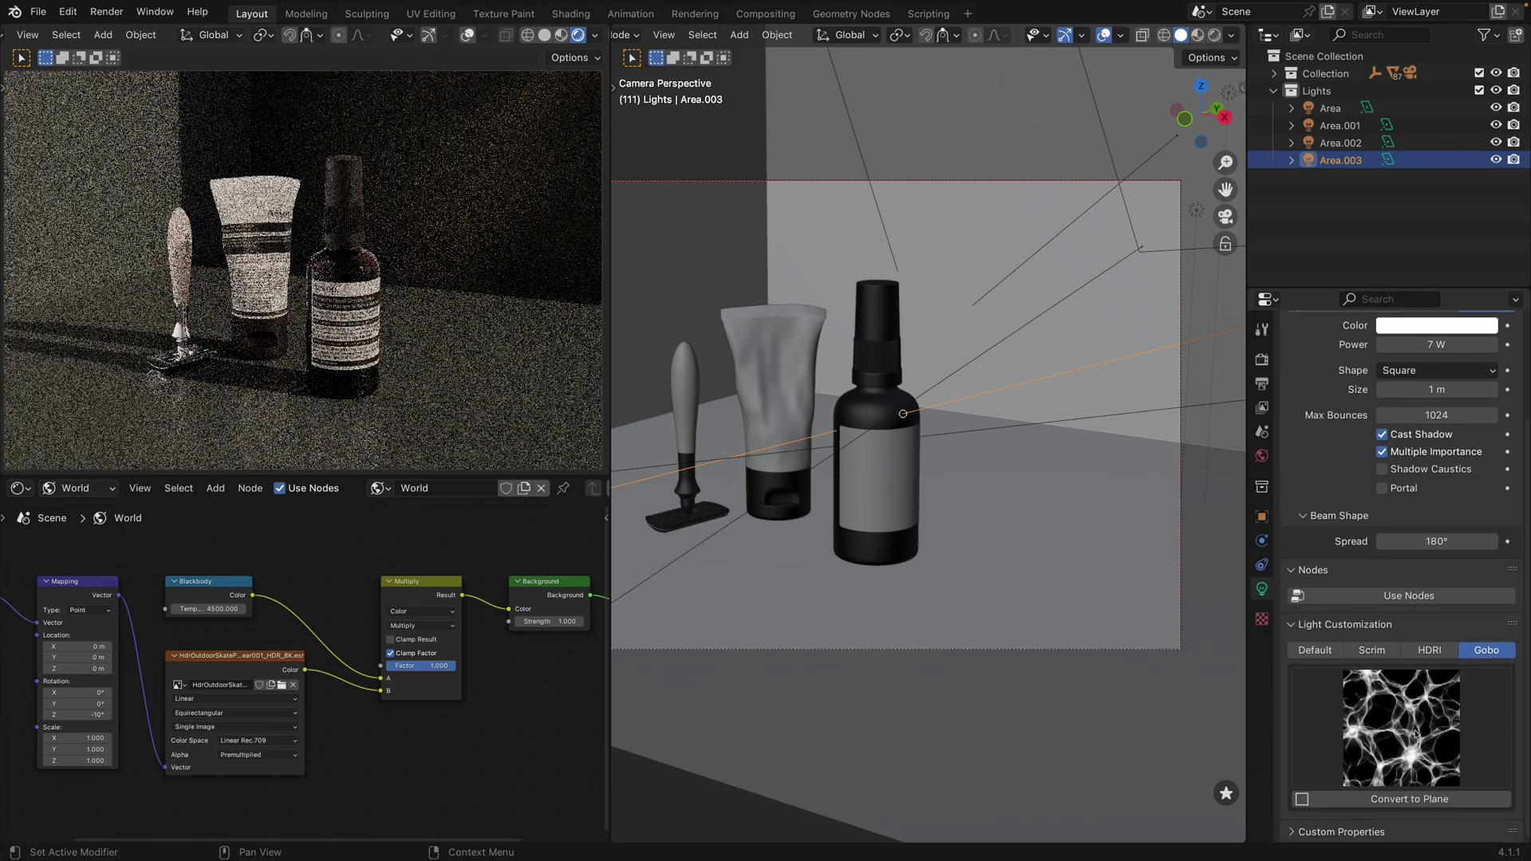
click(1416, 731)
scroll(1090, 240, up, 3)
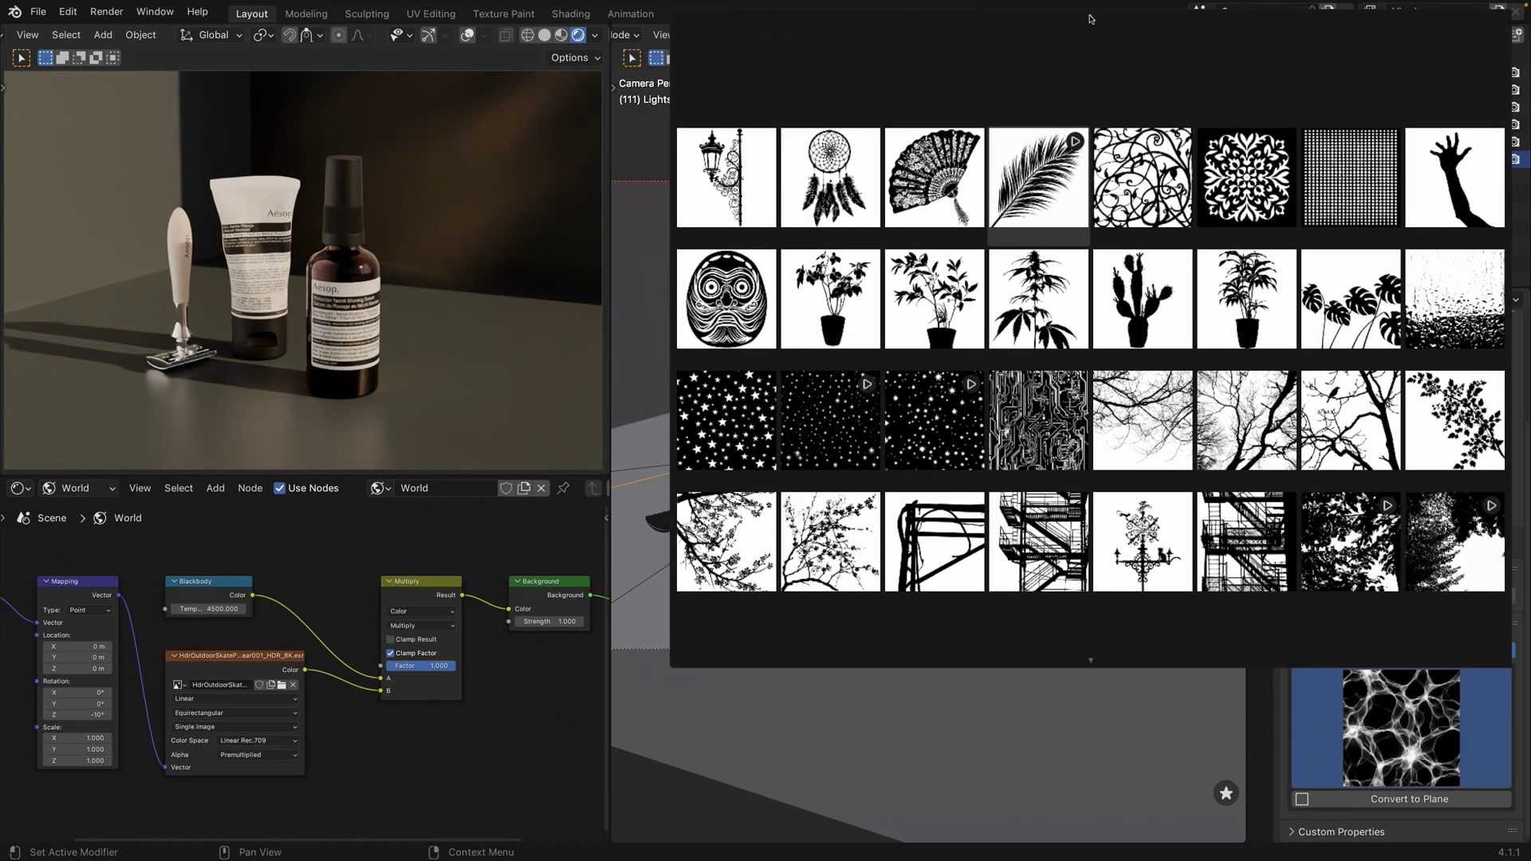
- Choose the four-pane window-grid gobo pattern for Area.003
mouse_move(1091, 664)
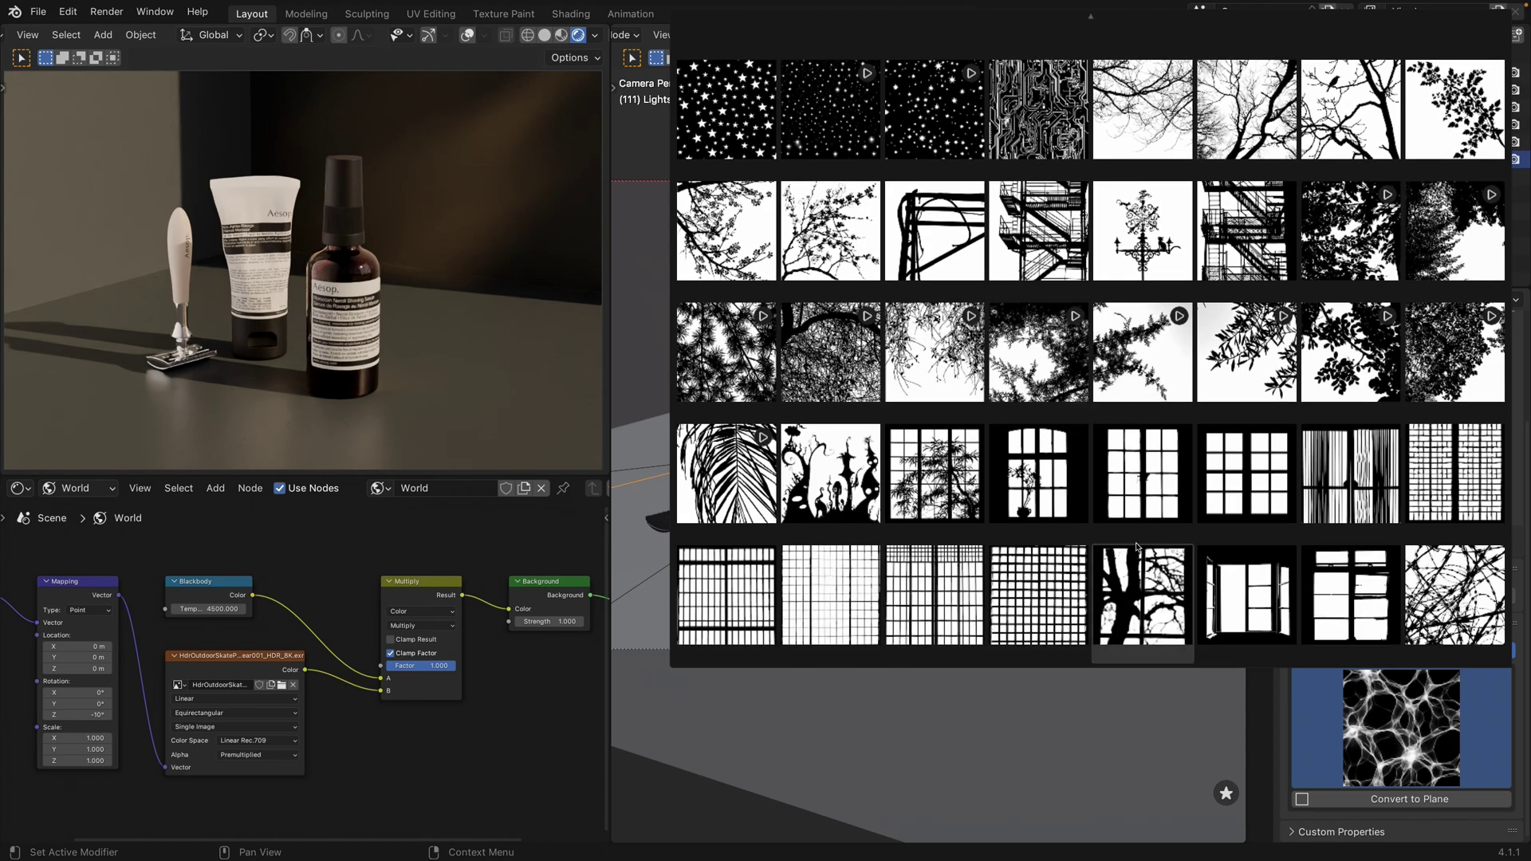
click(1249, 470)
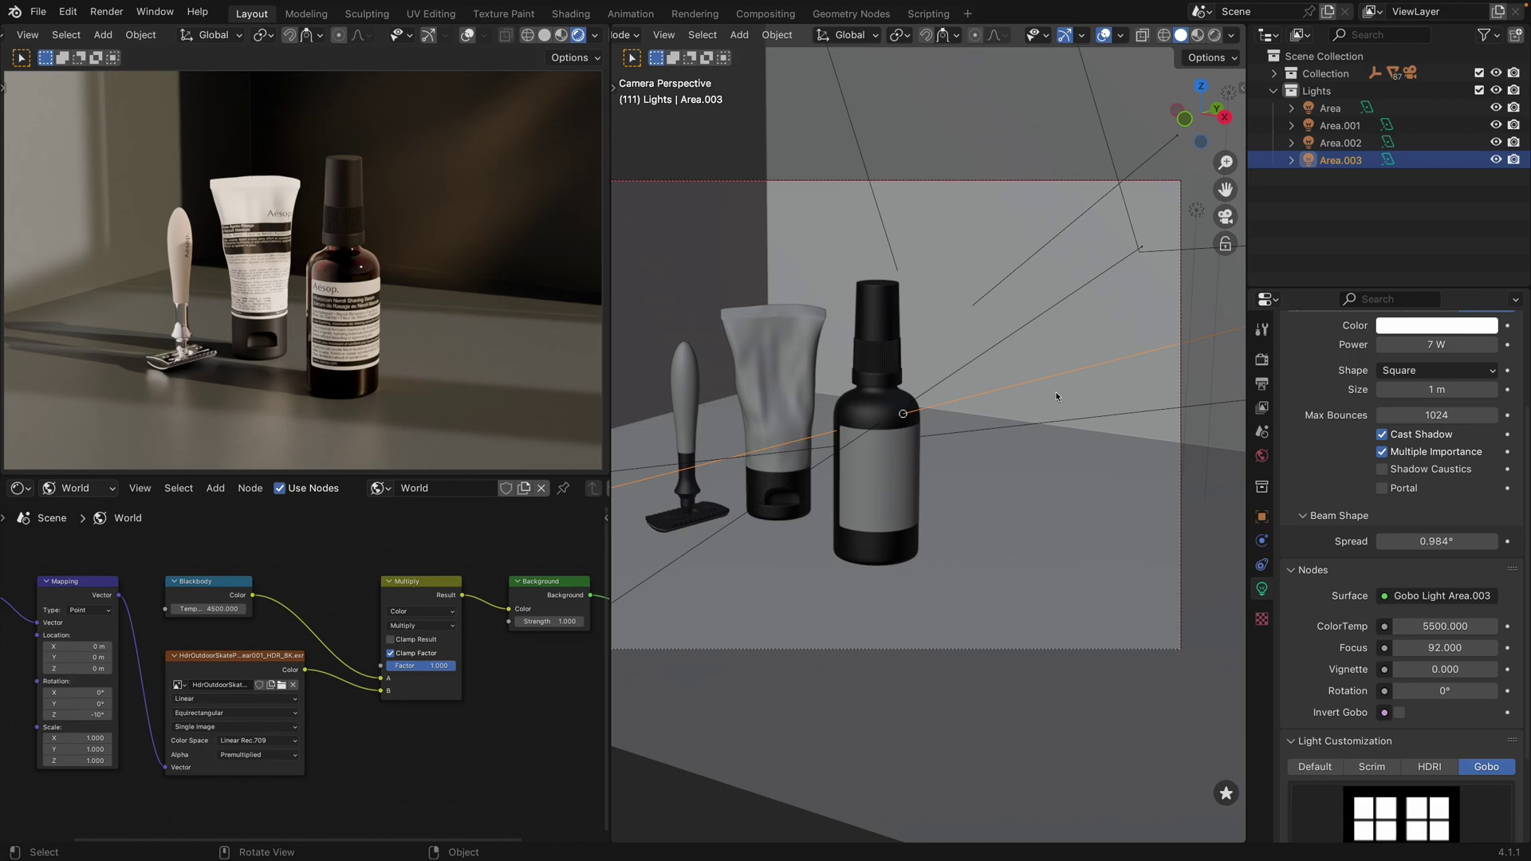
- Aim the window gobo light at the bottle, then convert it into the Gobo Plane stencil object
click(902, 415)
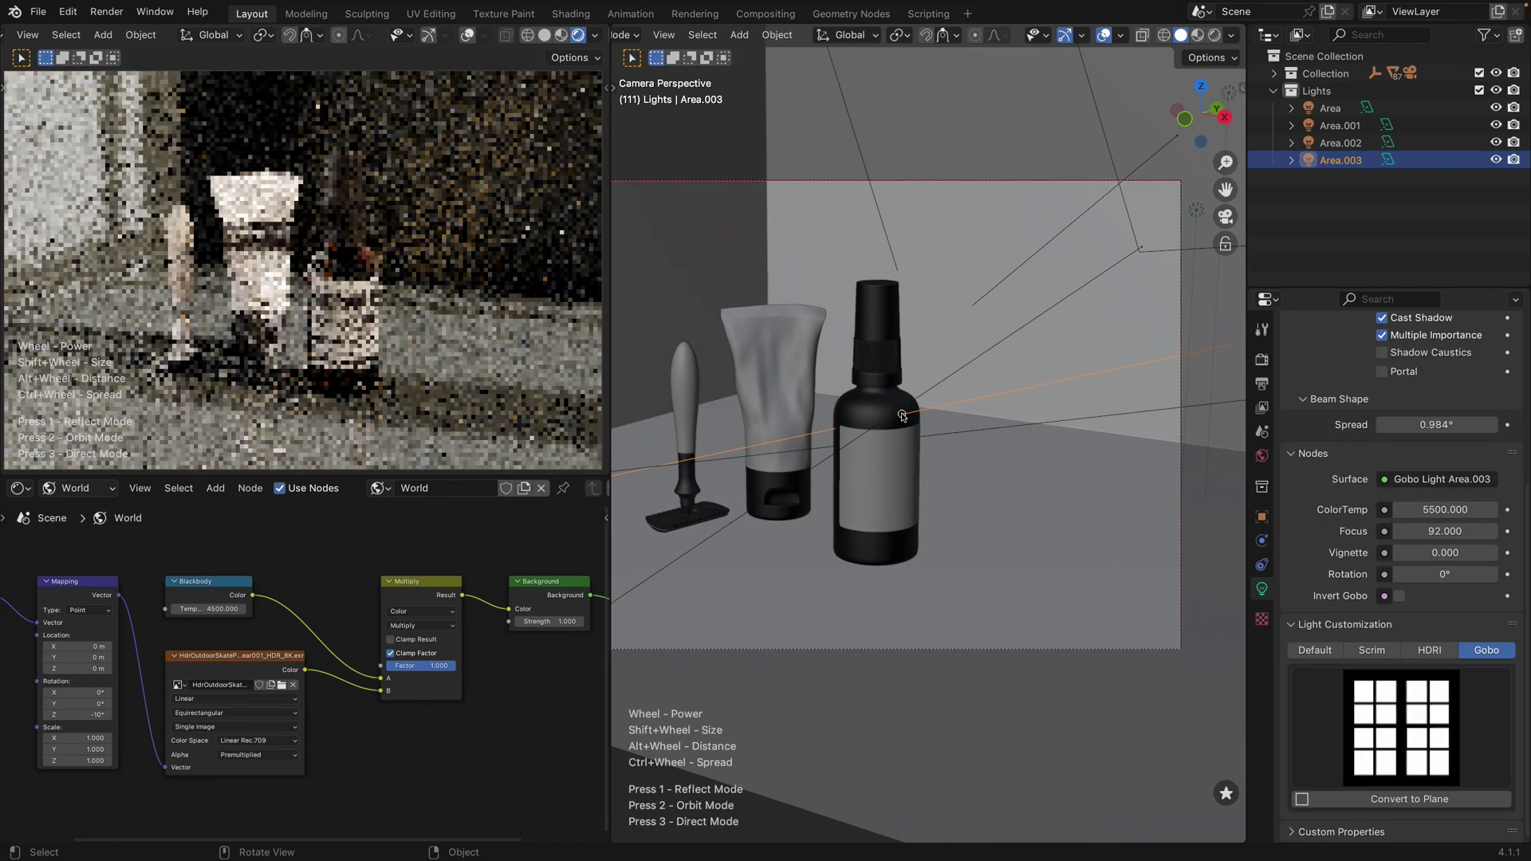
drag(902, 415, 904, 417)
scroll(939, 414, down, 5)
middle_drag(939, 415, 898, 477)
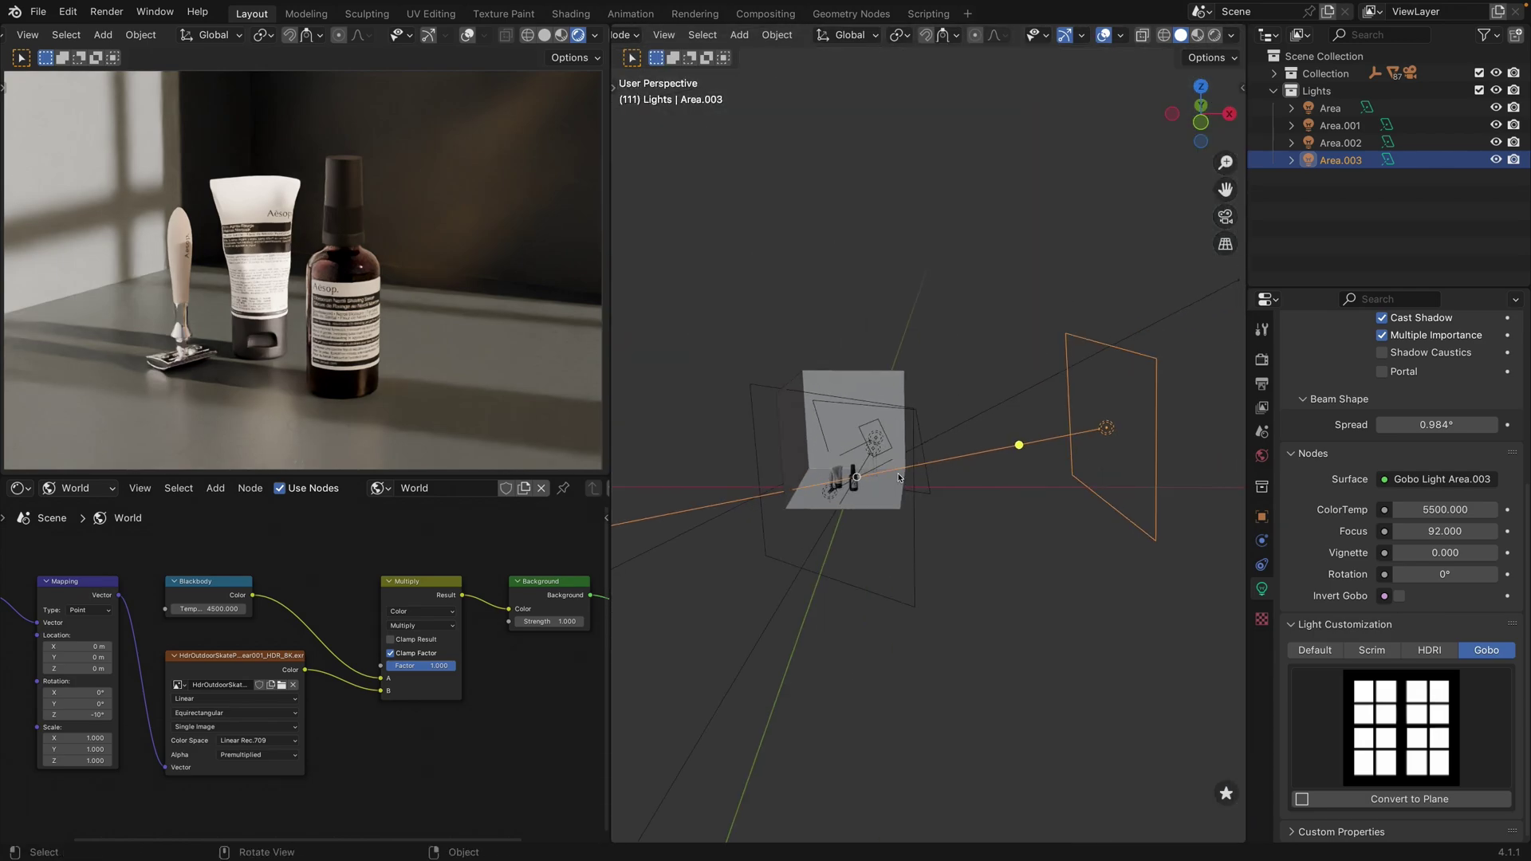
click(1403, 800)
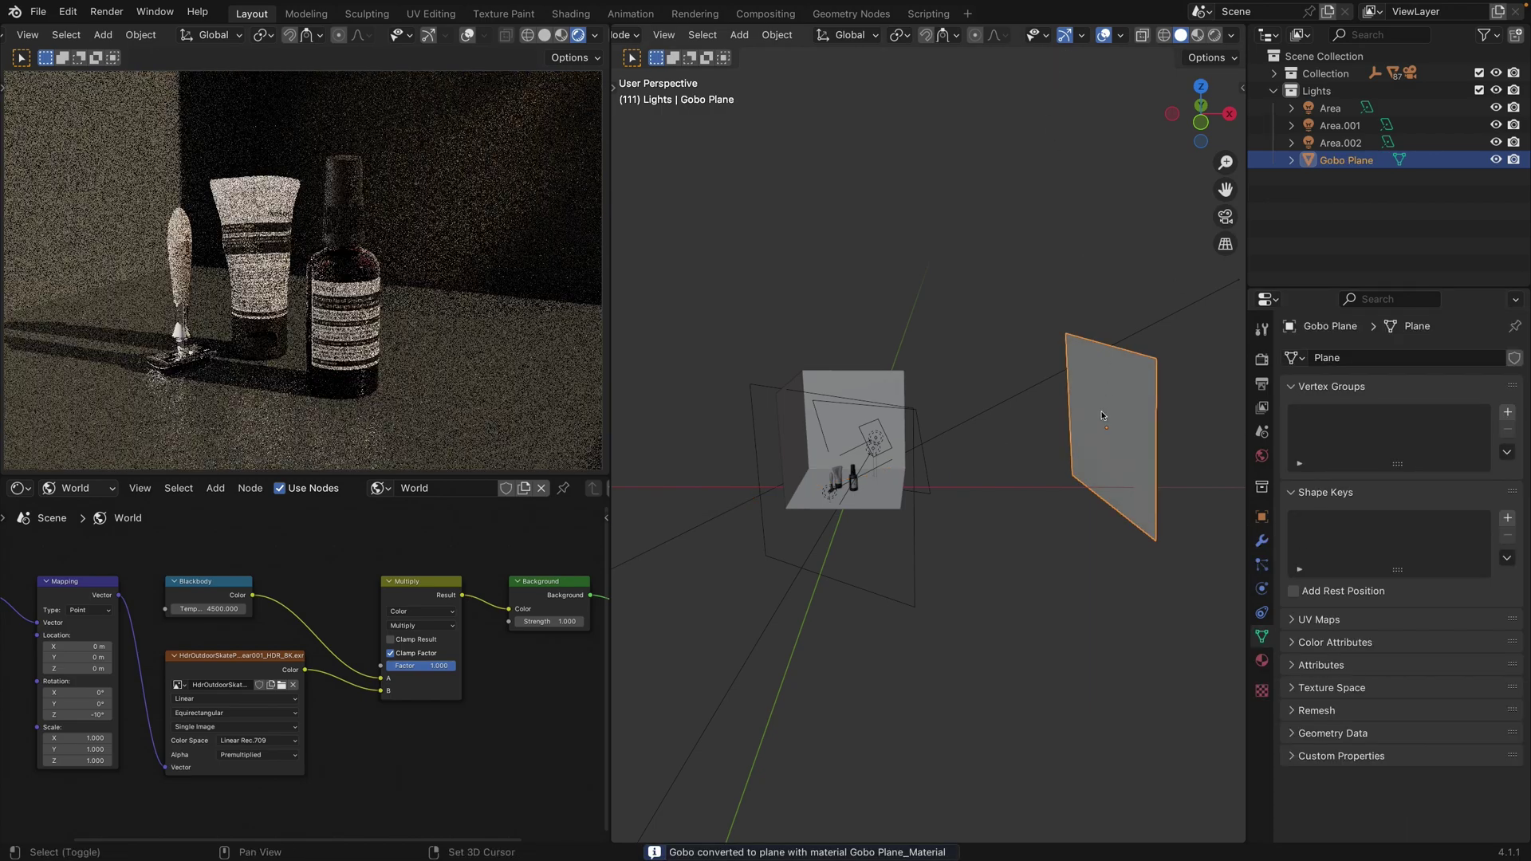
- Switch the right view to Rendered shading and orbit around the Gobo Plane
shift+middle_drag(1111, 418, 1071, 405)
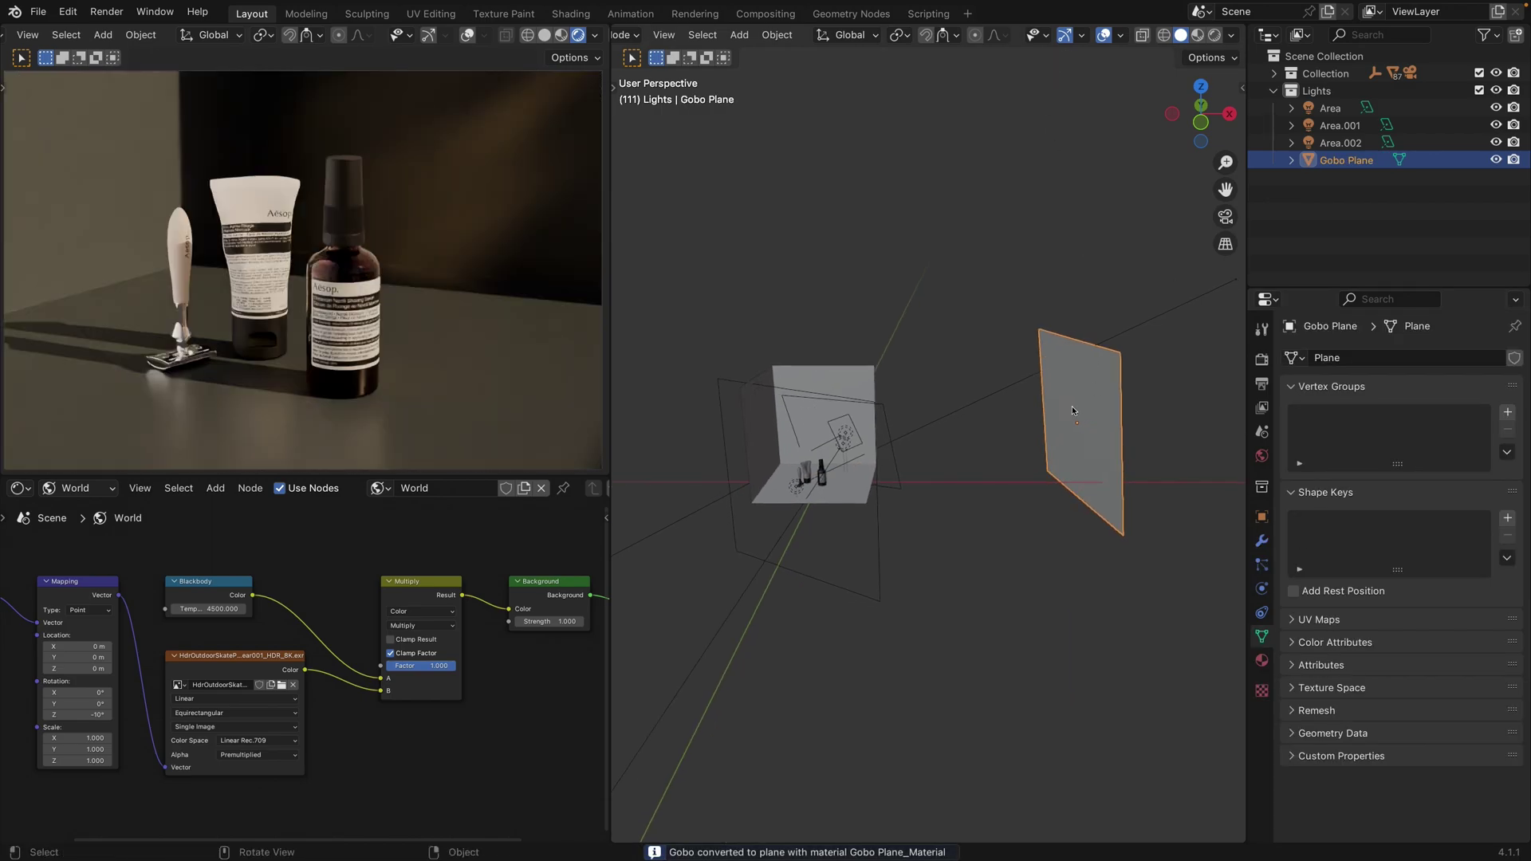
click(1214, 35)
mouse_move(1066, 422)
middle_down()
mouse_move(1165, 430)
mouse_move(963, 420)
middle_up()
key(z)
- Move the Gobo Plane to a new spot and check its window shadows in Rendered shading
key(g)
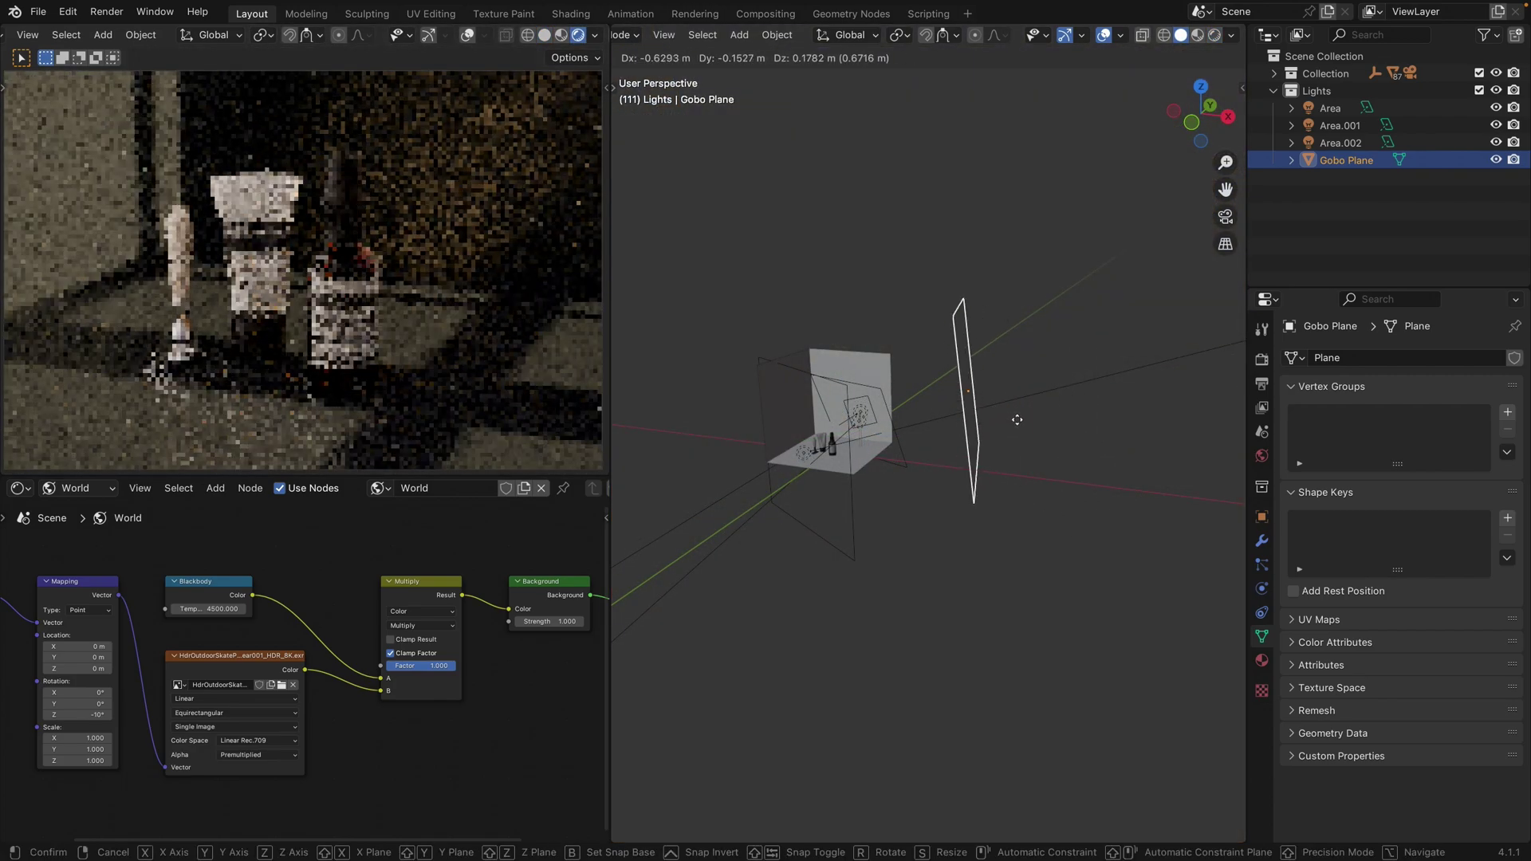
click(817, 110)
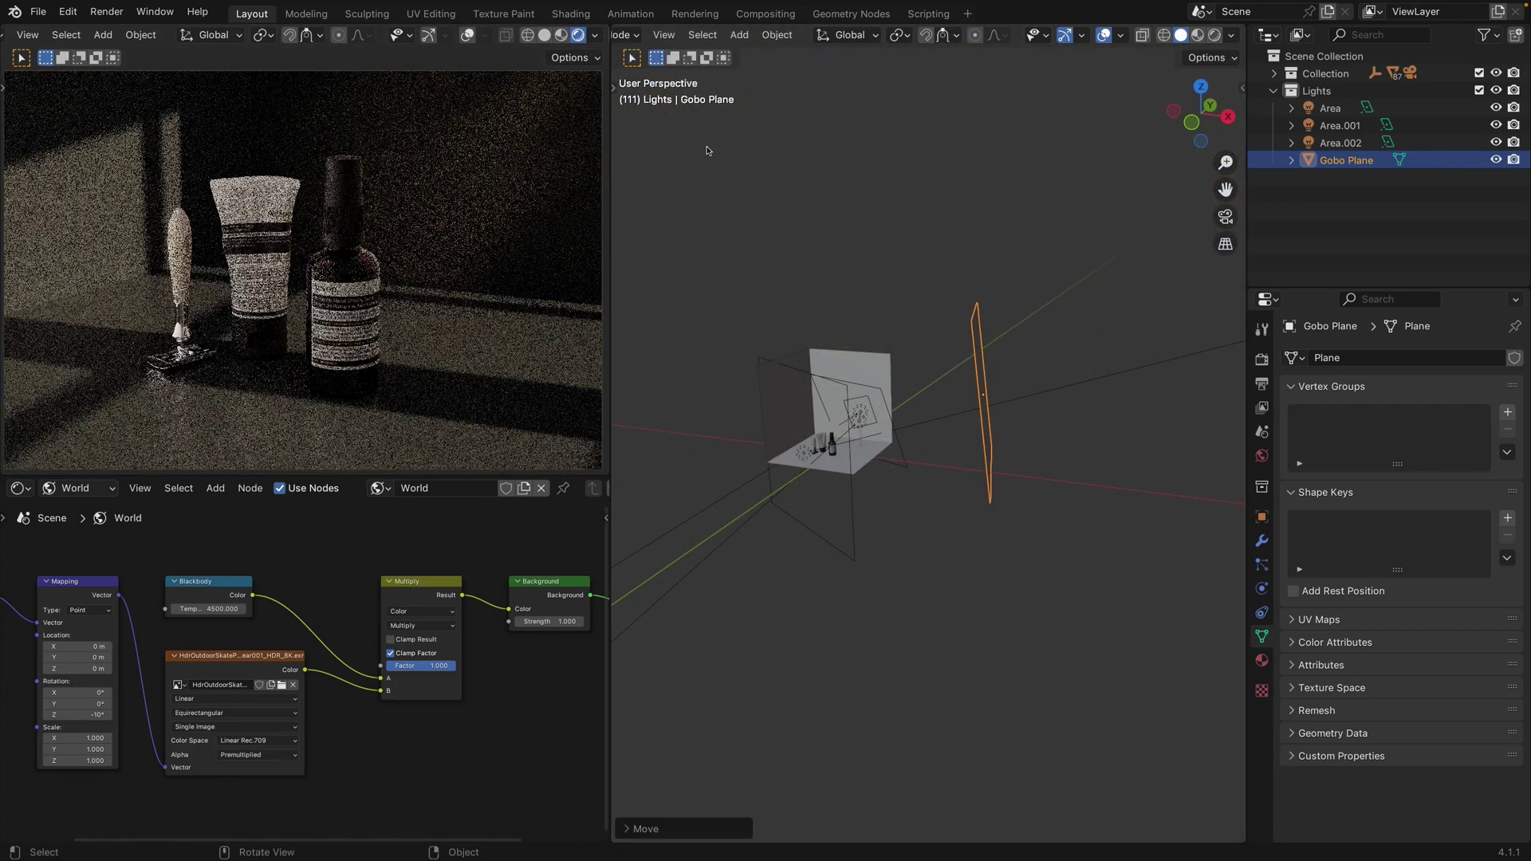
click(1214, 34)
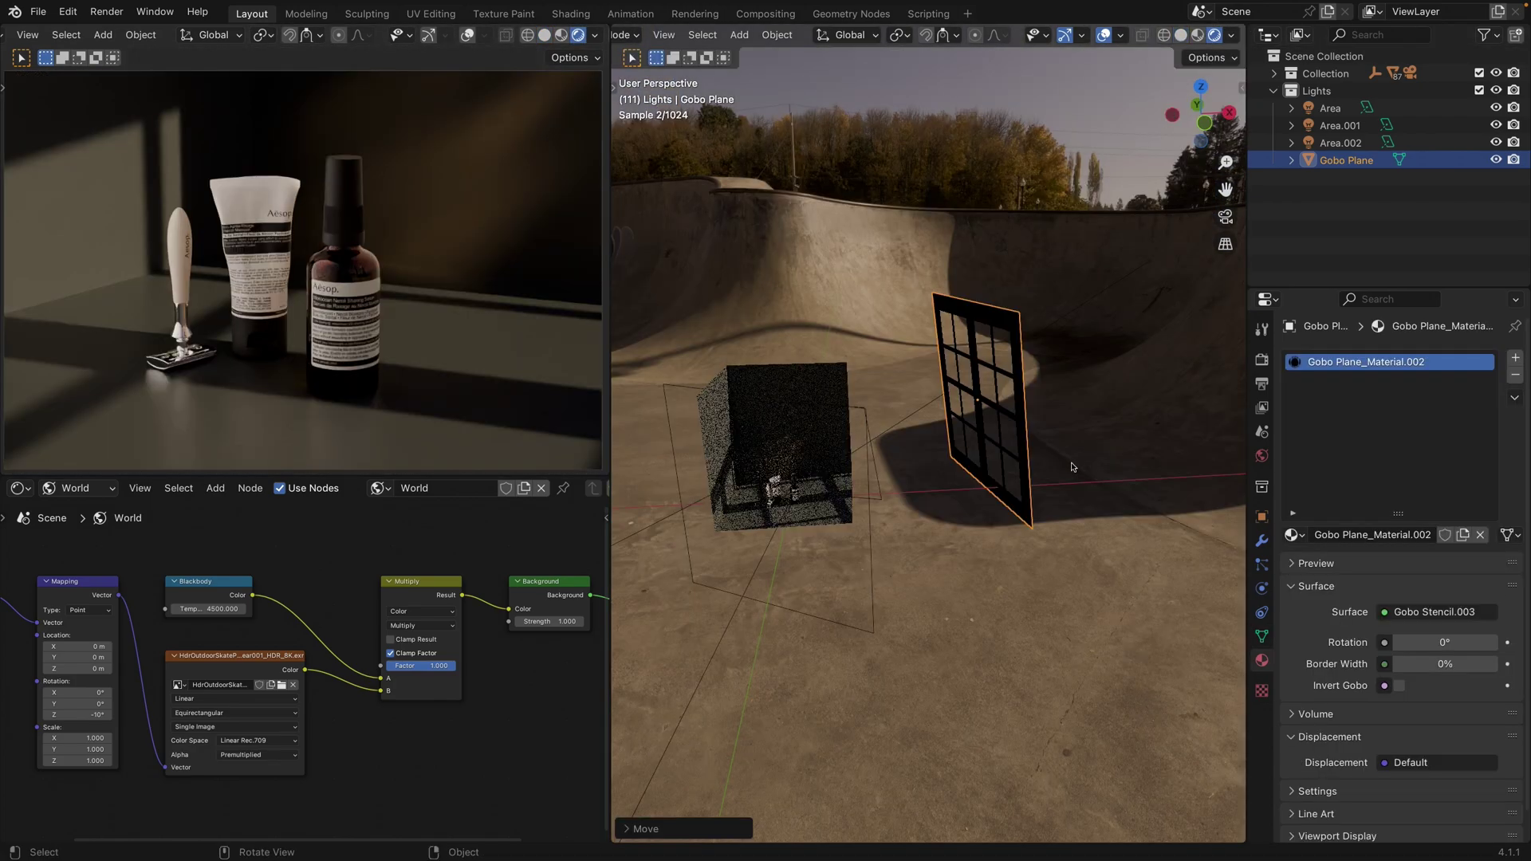
middle_drag(1073, 467, 1092, 472)
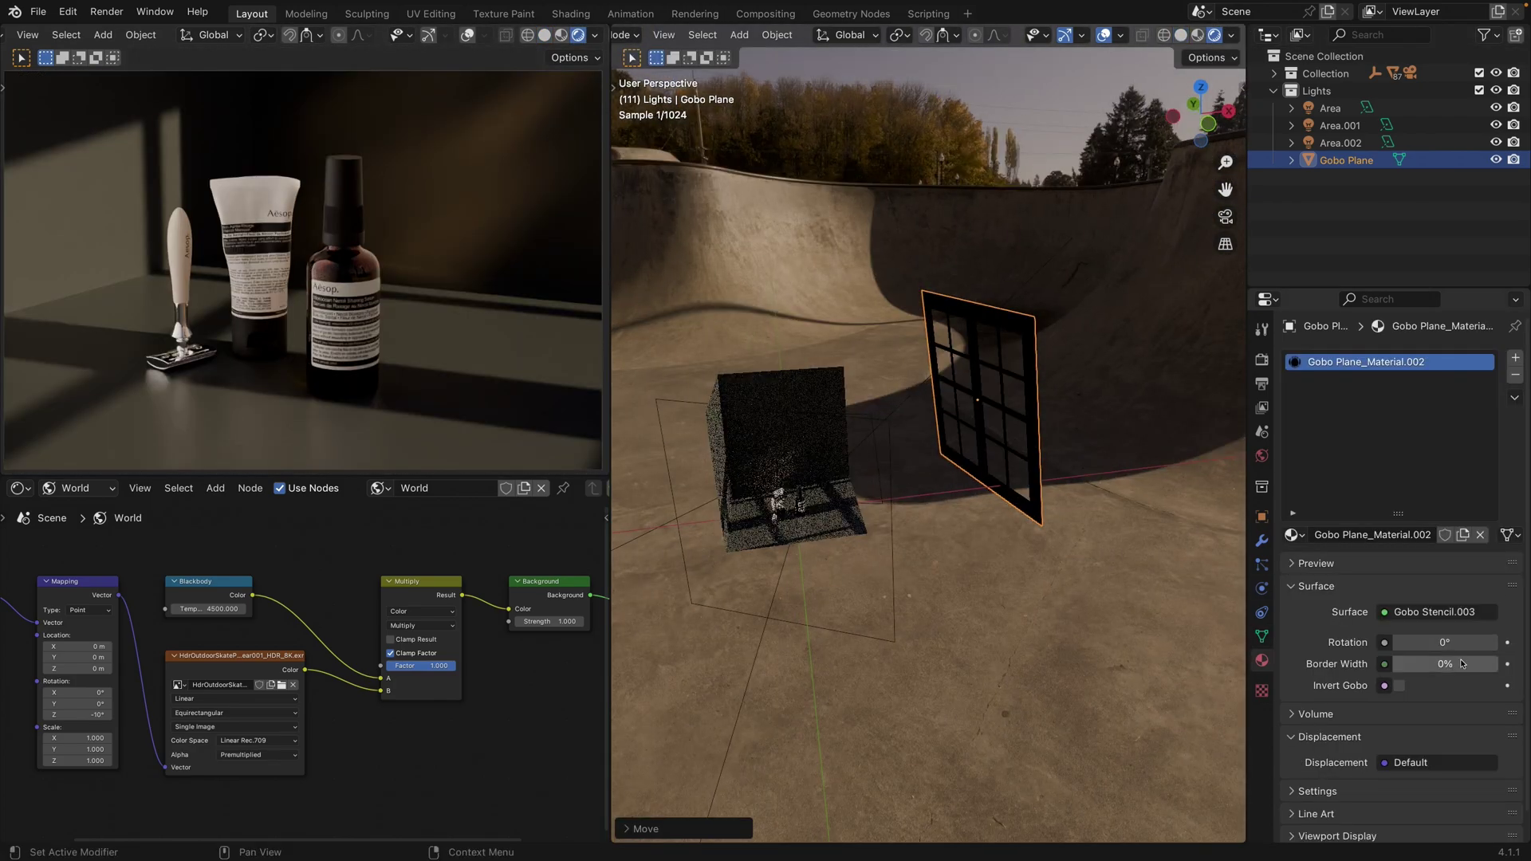
drag(1443, 665, 1471, 666)
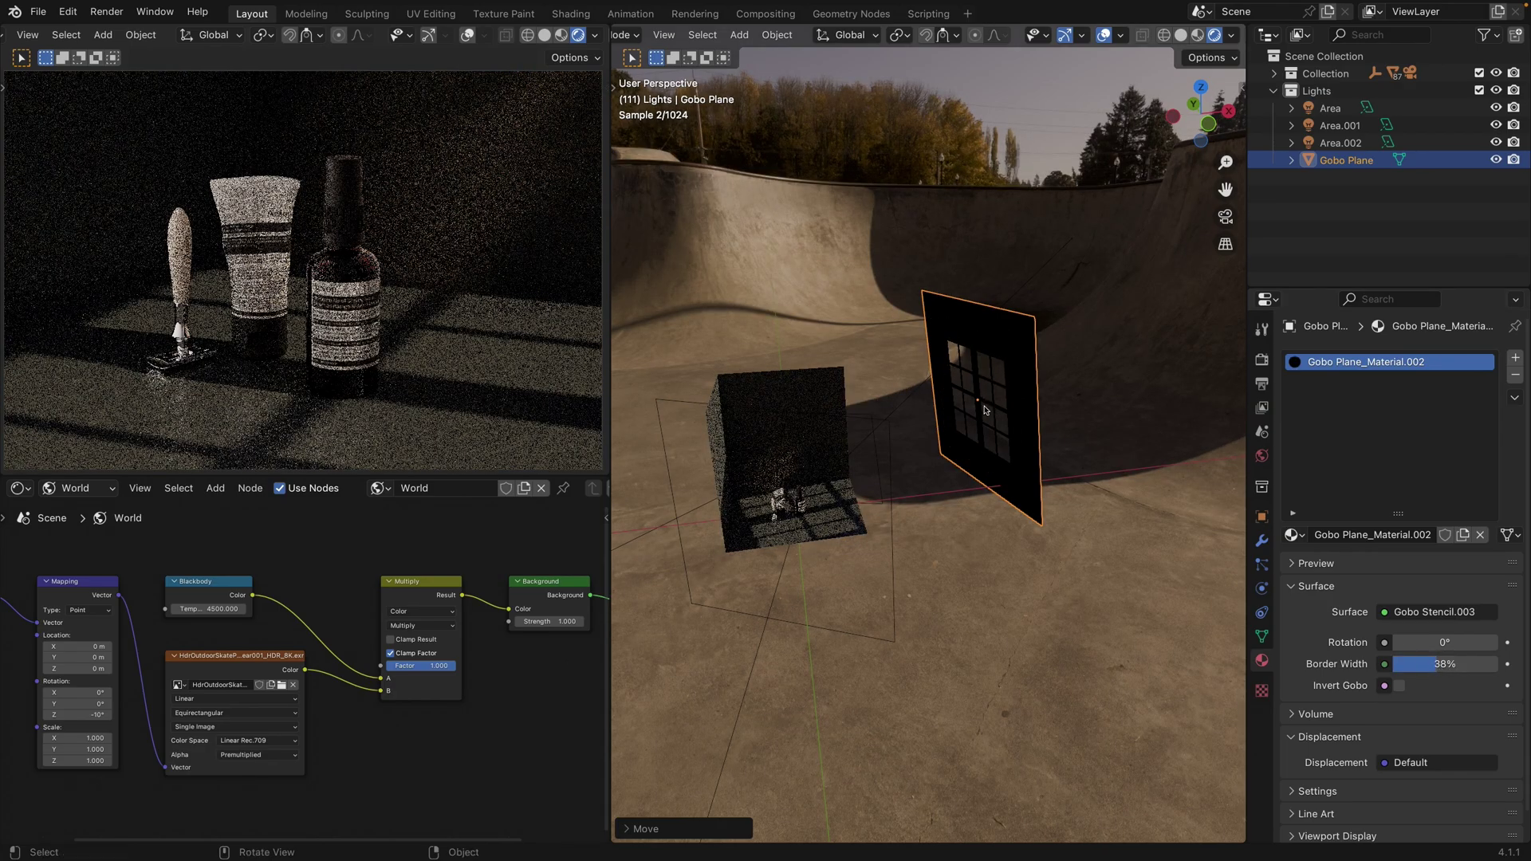
scroll(985, 411, up, 3)
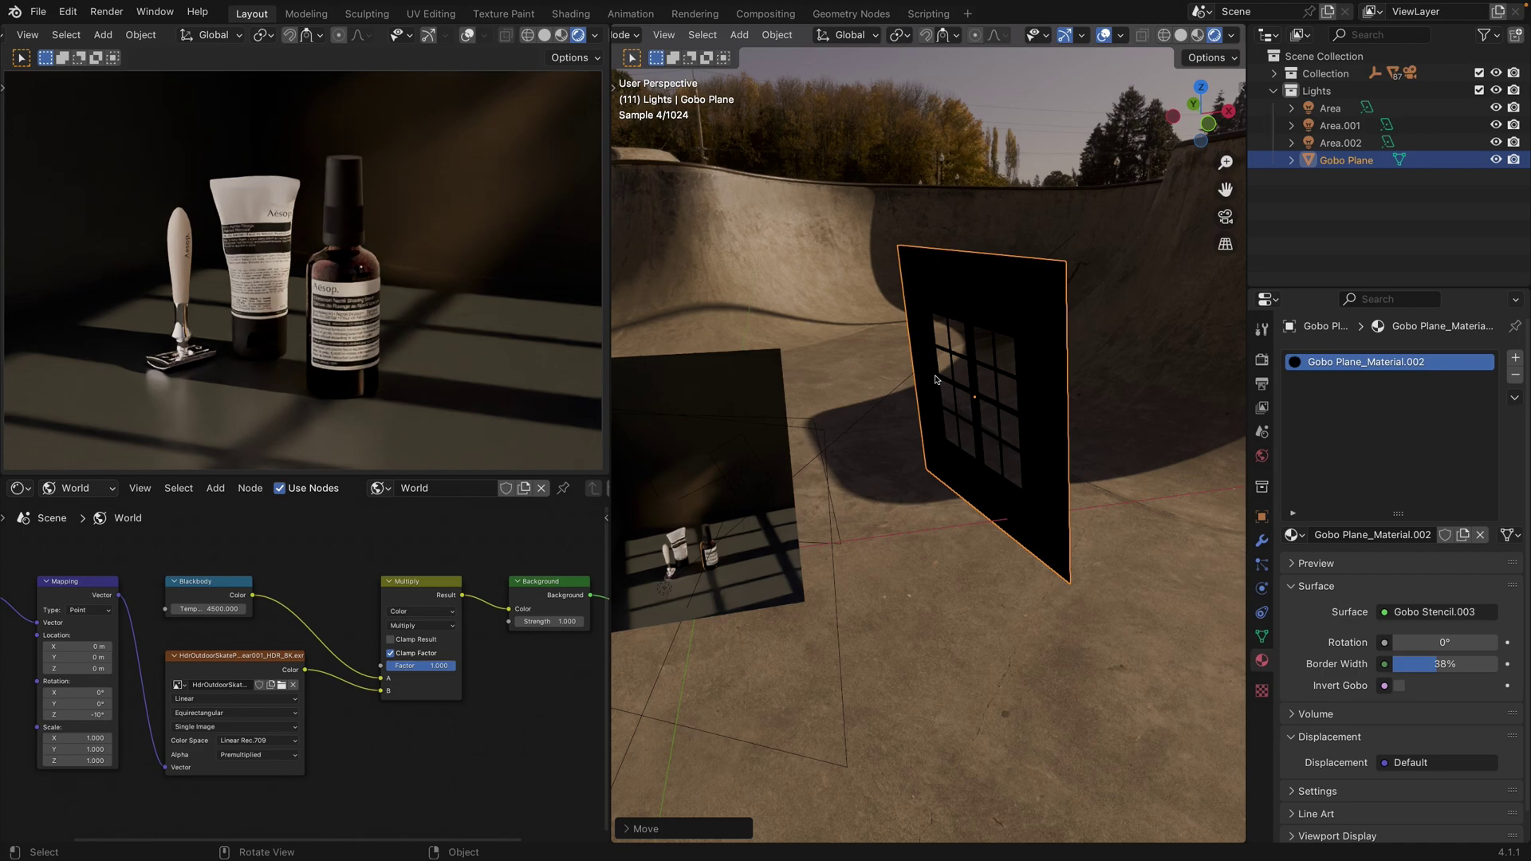
middle_drag(935, 380, 909, 377)
drag(1433, 663, 1390, 663)
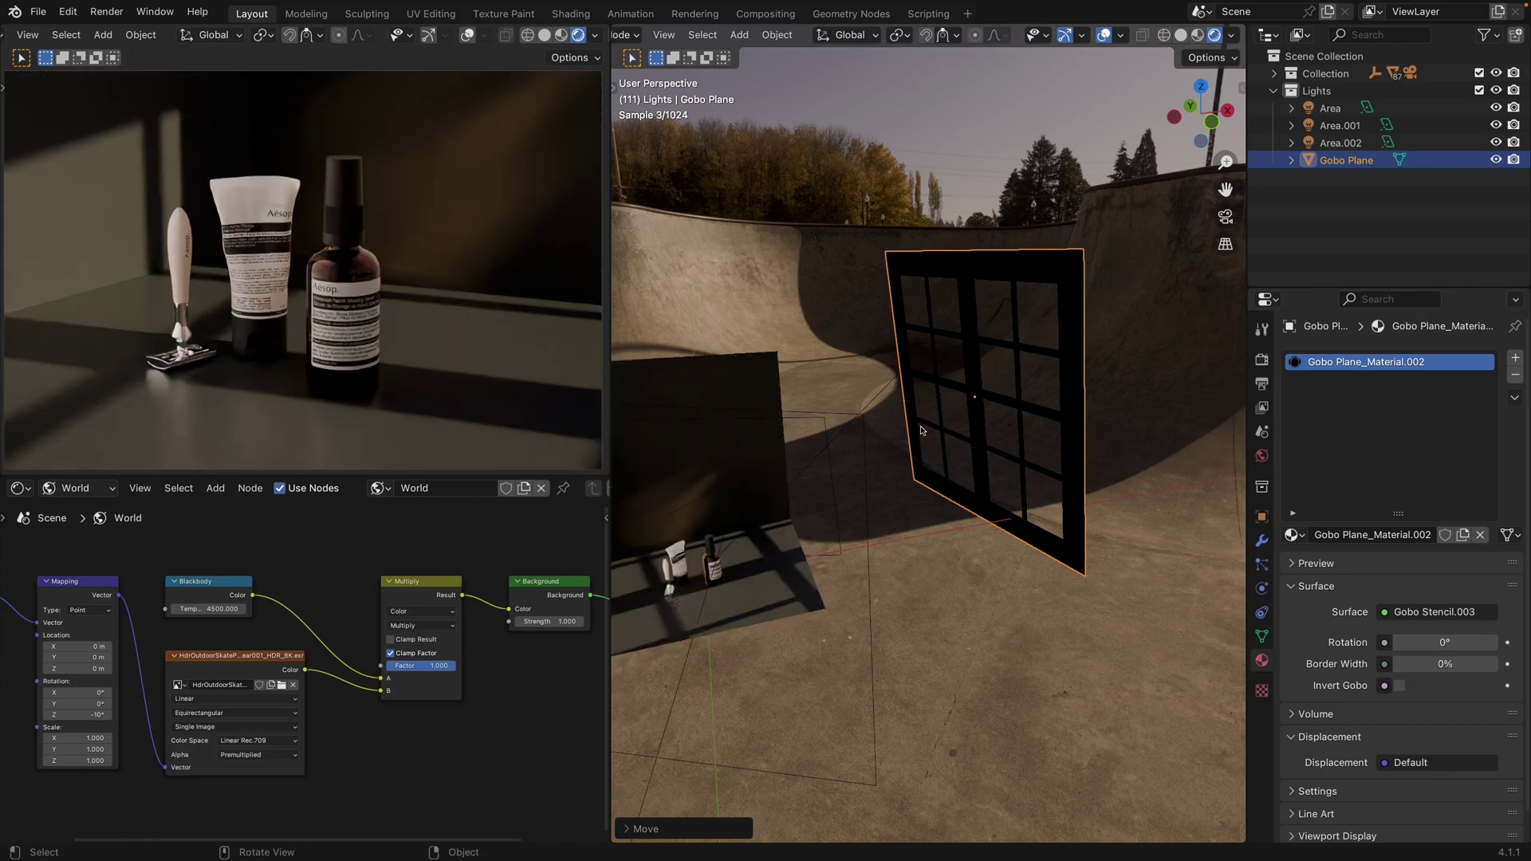
- Shift the Gobo Plane slightly to move the window shadows across the bottles and backdrop
key(g)
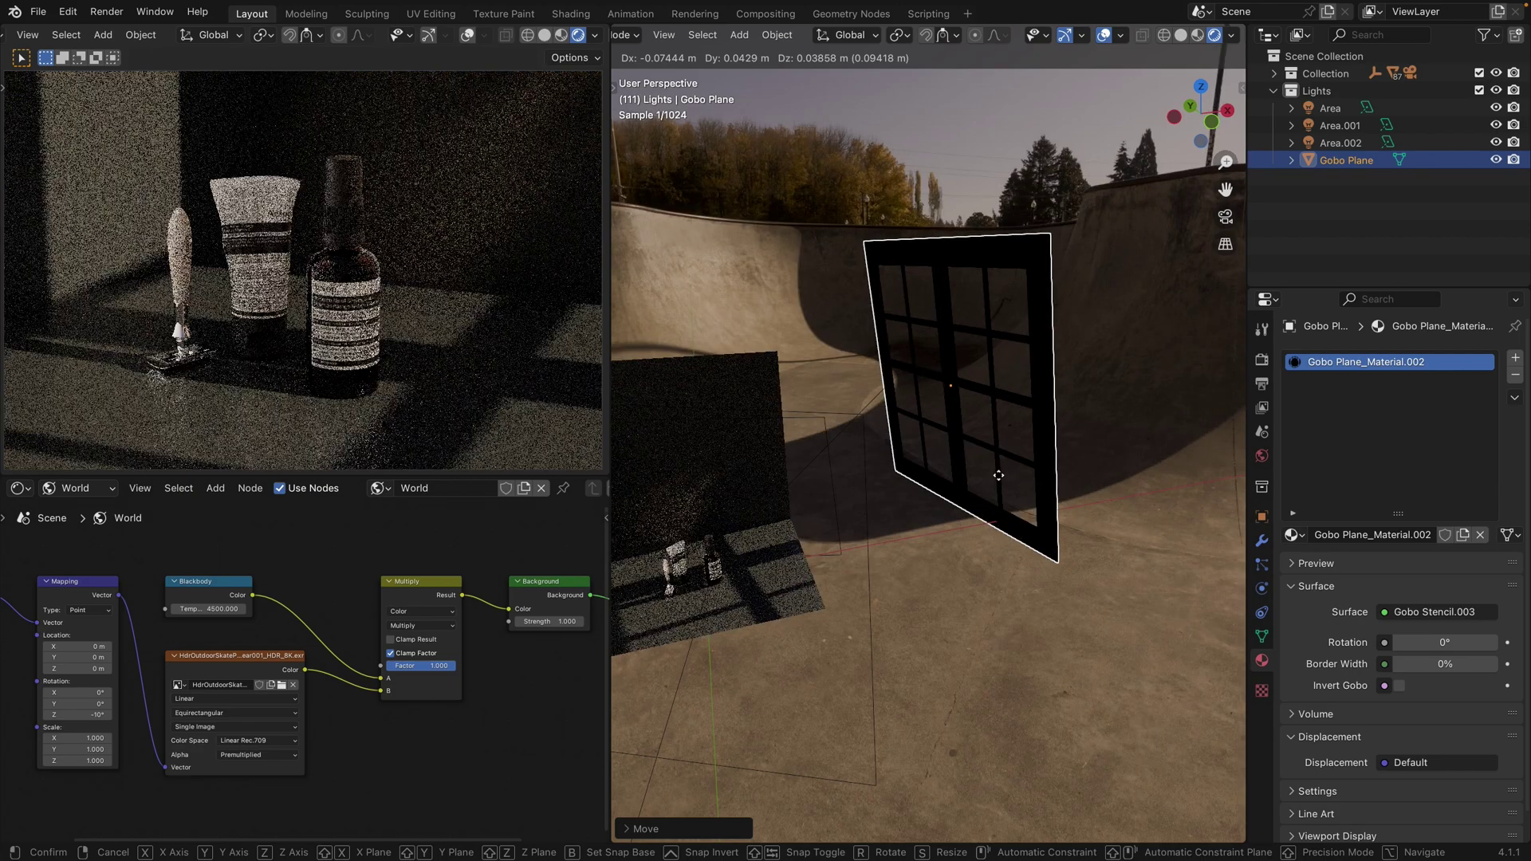
click(998, 475)
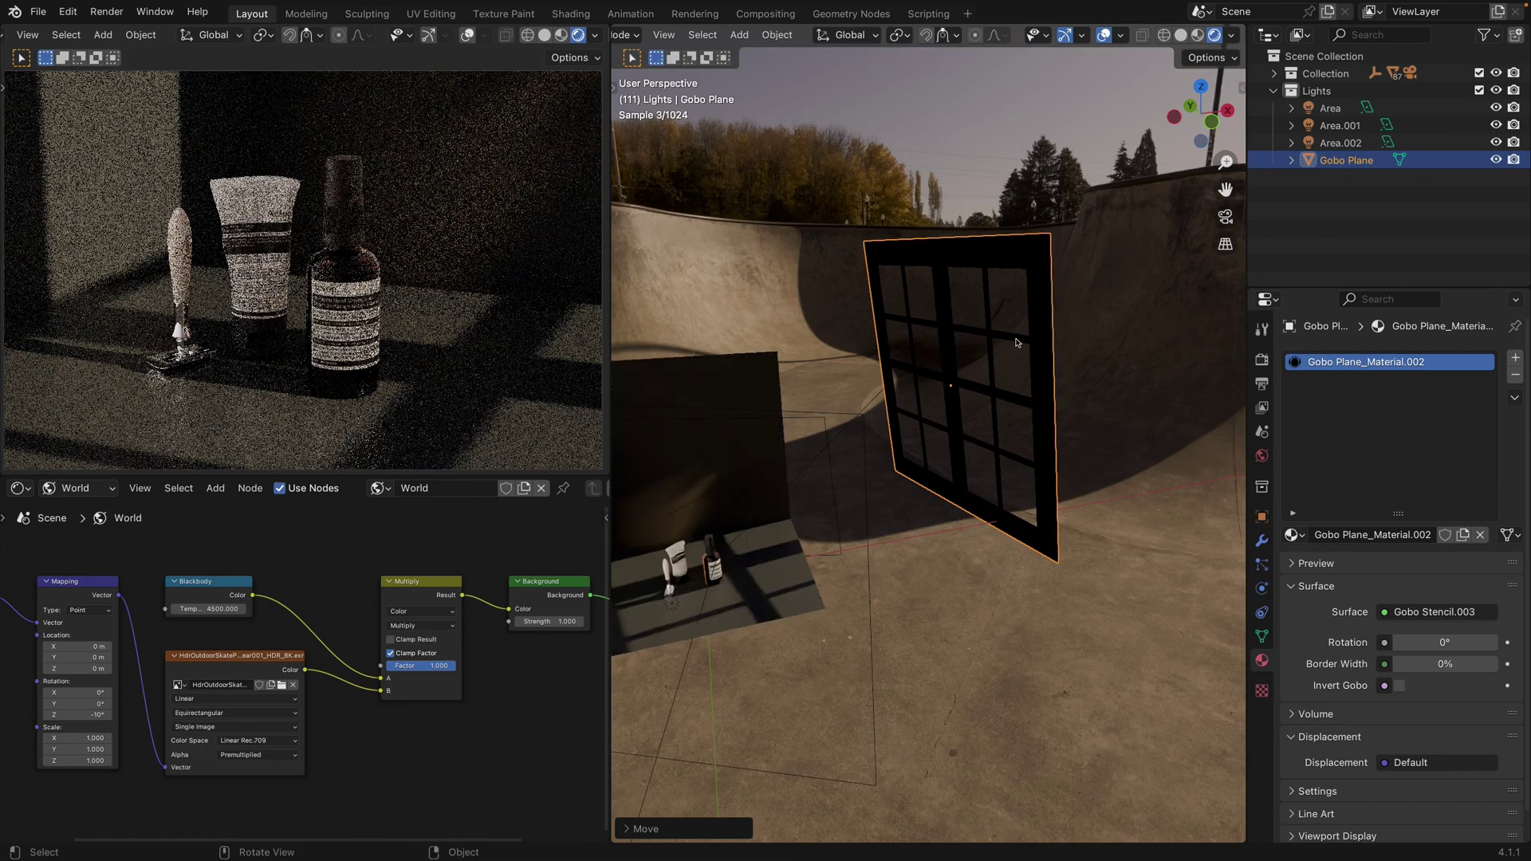
middle_drag(1041, 388, 1141, 371)
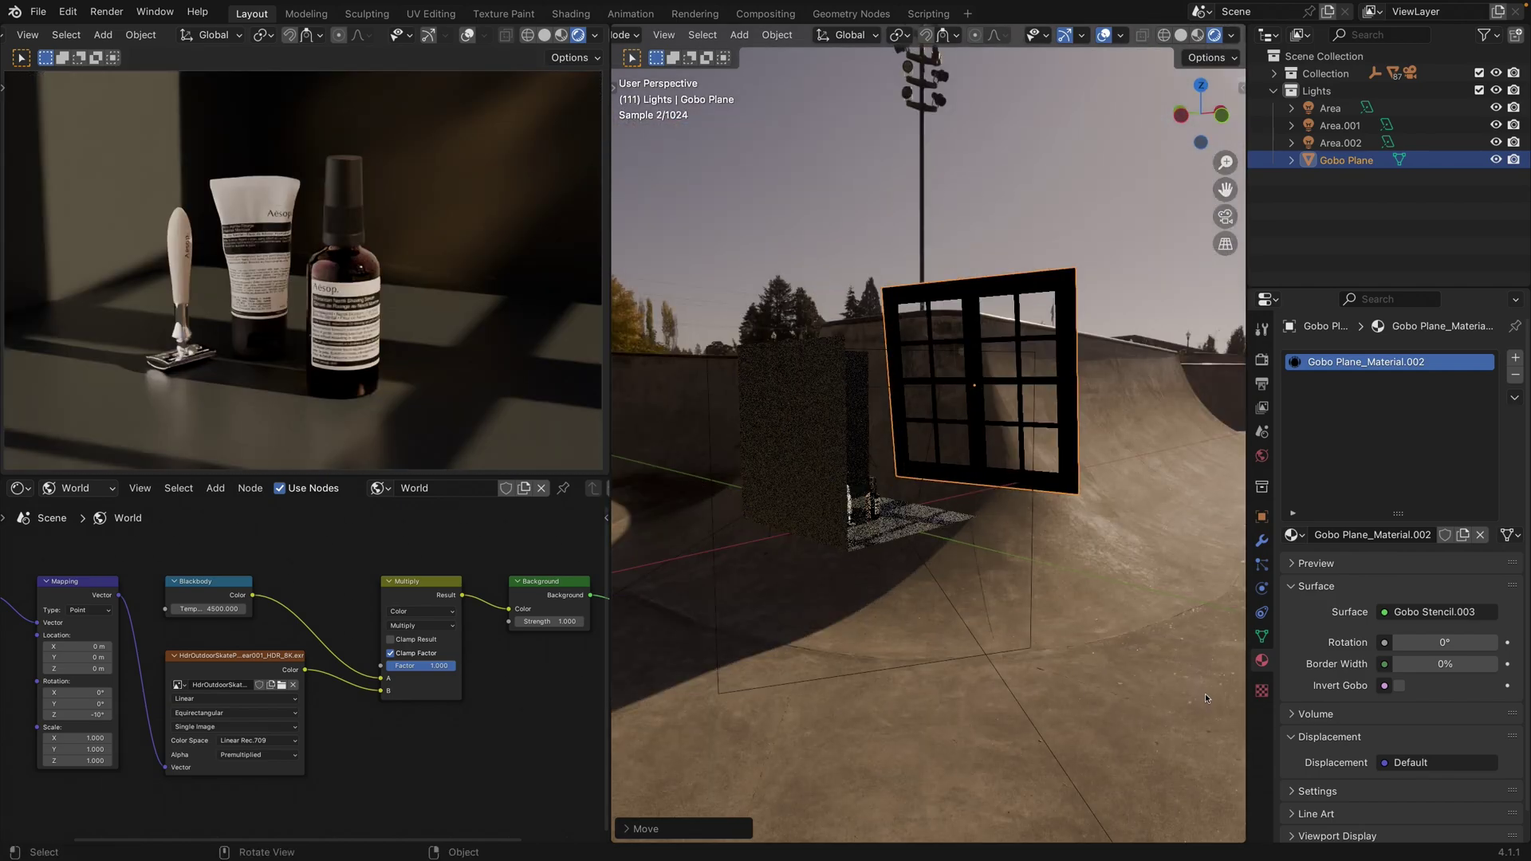